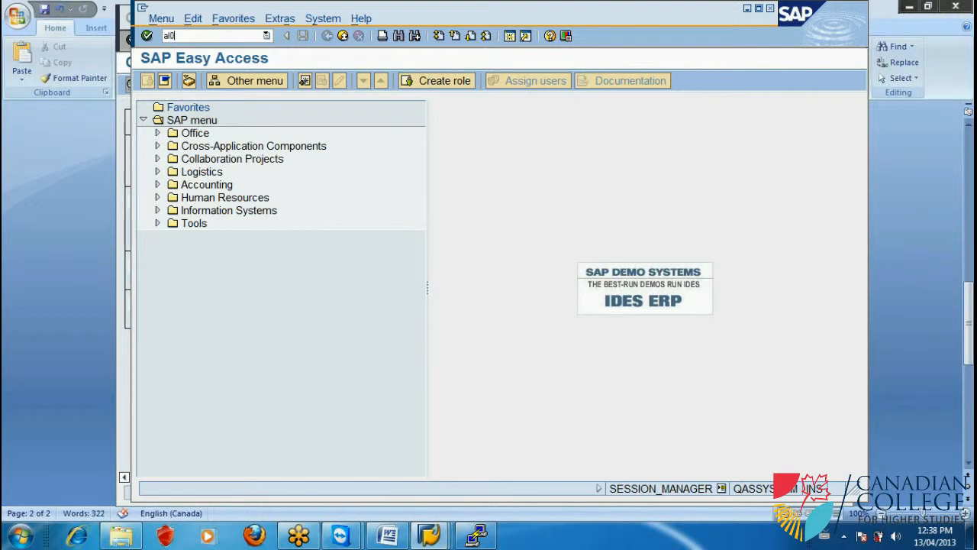
Display the list of all logged-on users with transaction AL08 and close that session window.
key("Return")
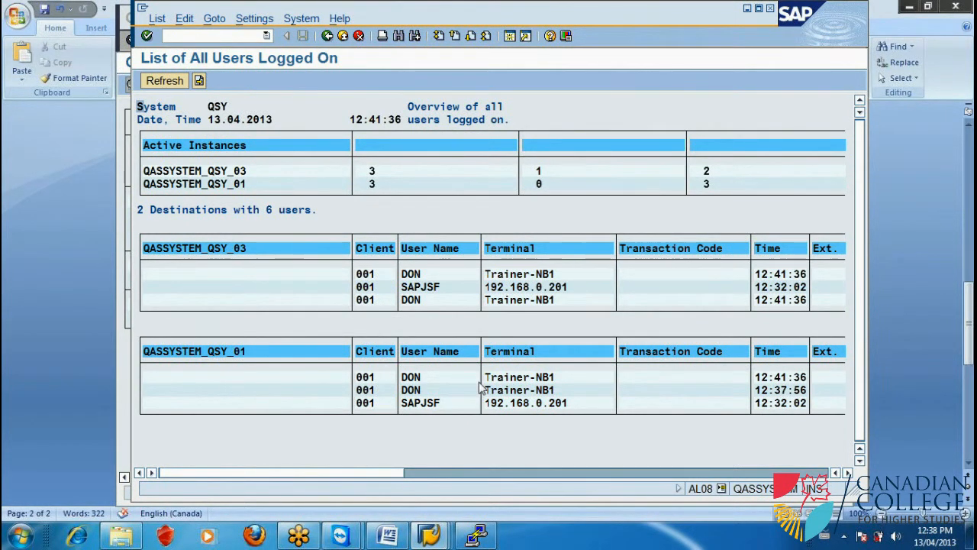
left_click(770, 7)
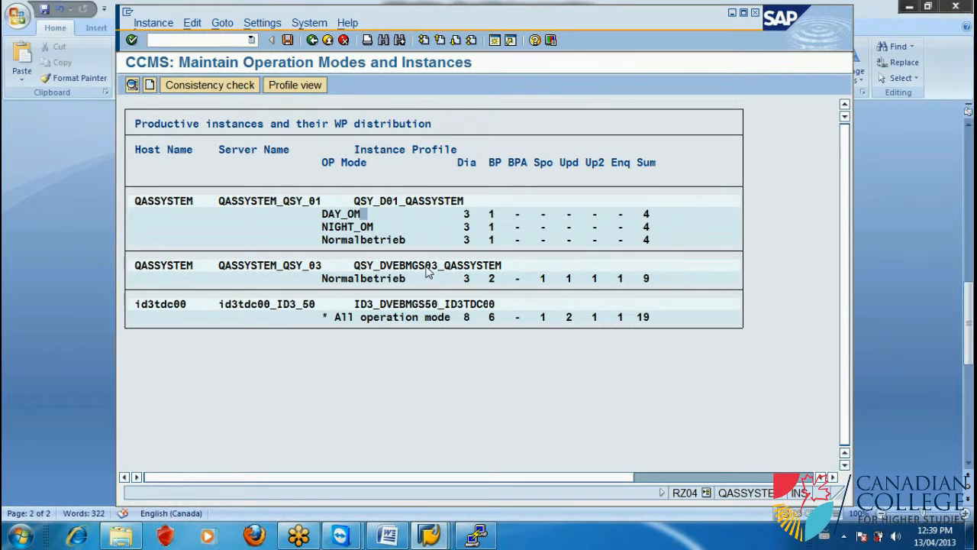
Set the NIGHT_OM work process distribution of QASSYSTEM_QSY_01 to 2 dialog and 2 background processes and save the instance data.
left_click(349, 228)
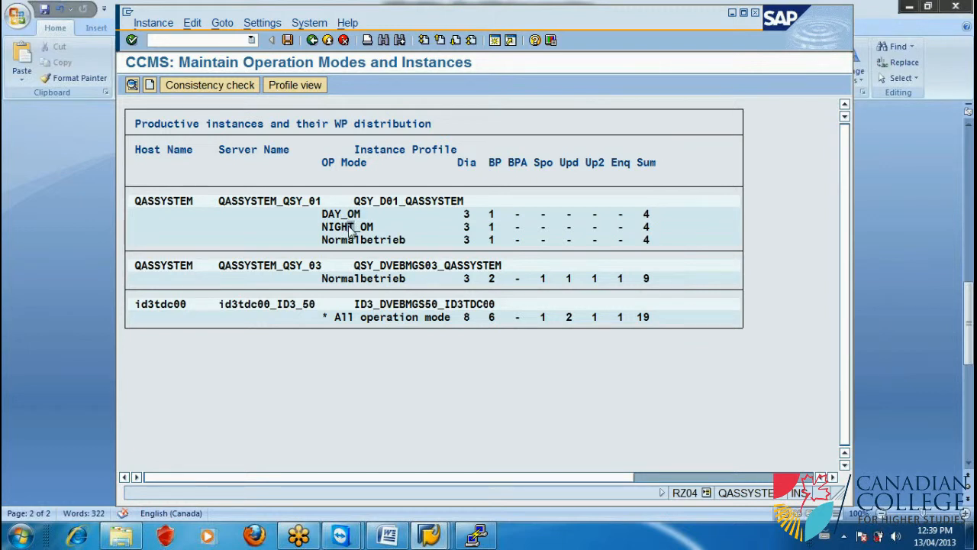
double_click(346, 234)
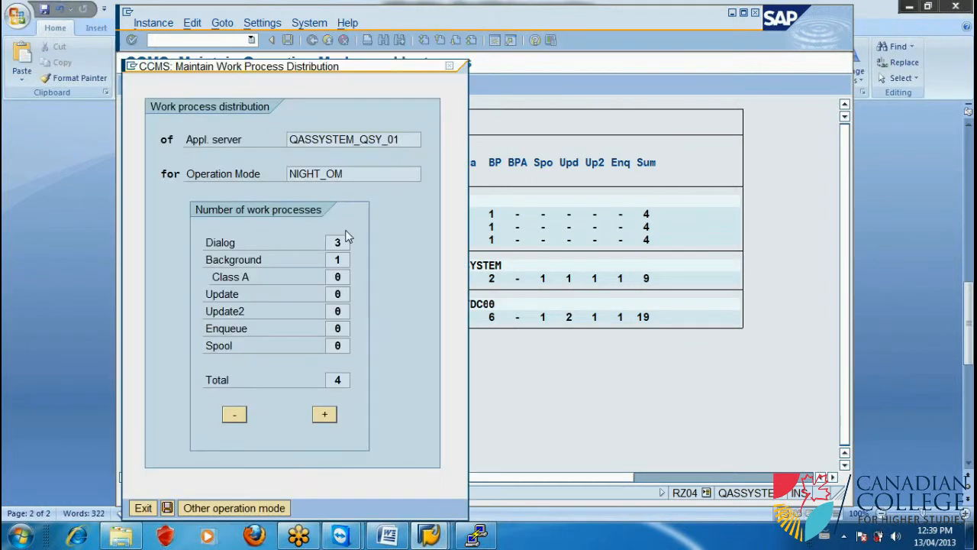
left_click(324, 416)
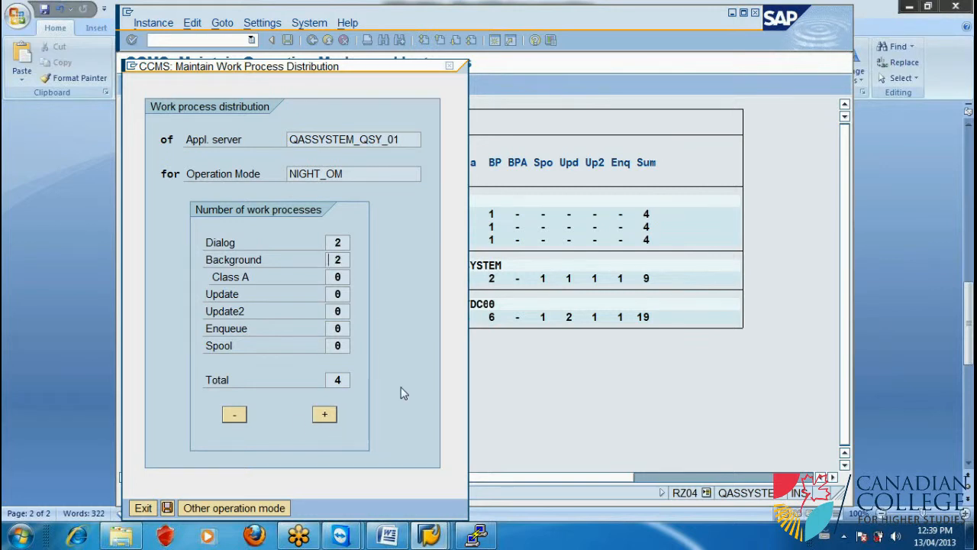
left_click(167, 508)
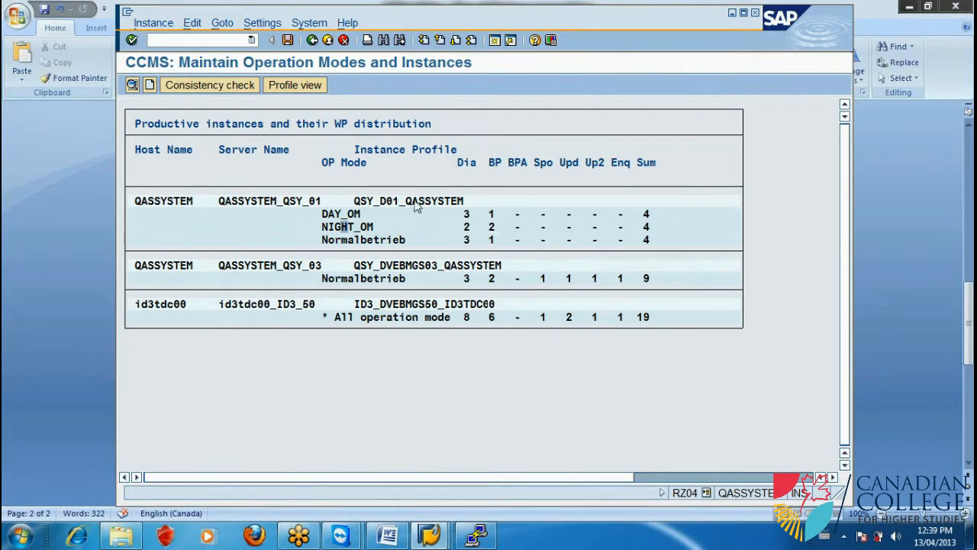
left_click(288, 40)
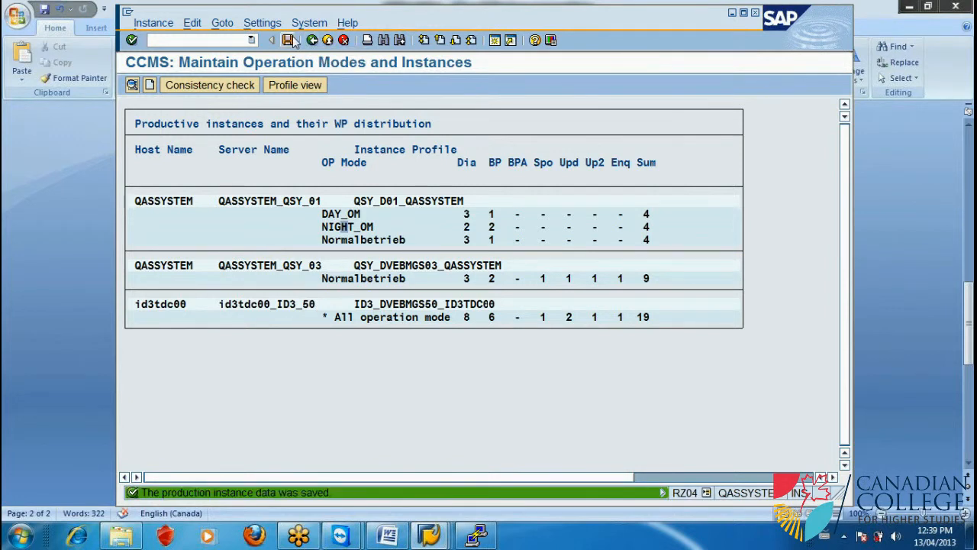
Leave the operation mode maintenance and open transaction SM63 with the Normal operation (24 hr) set chosen.
left_click(311, 42)
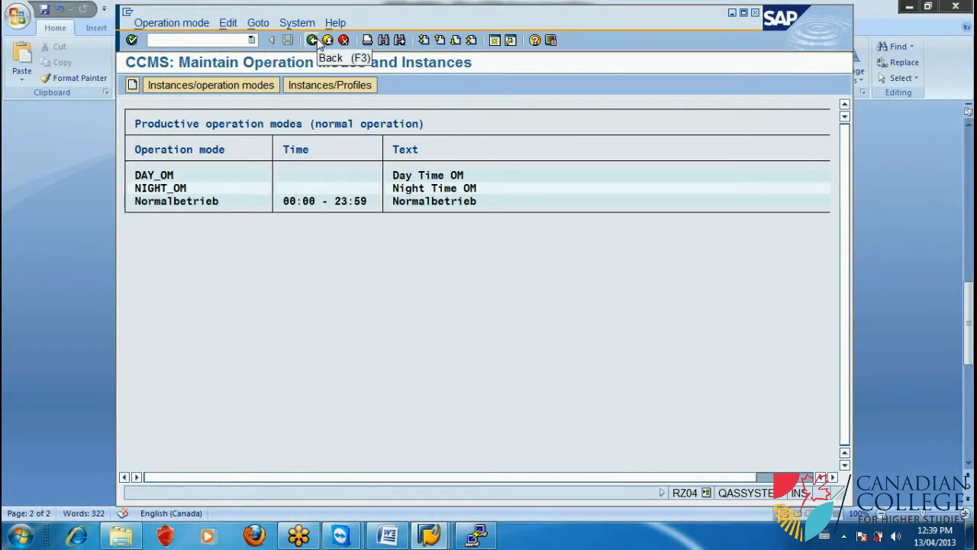
left_click(313, 40)
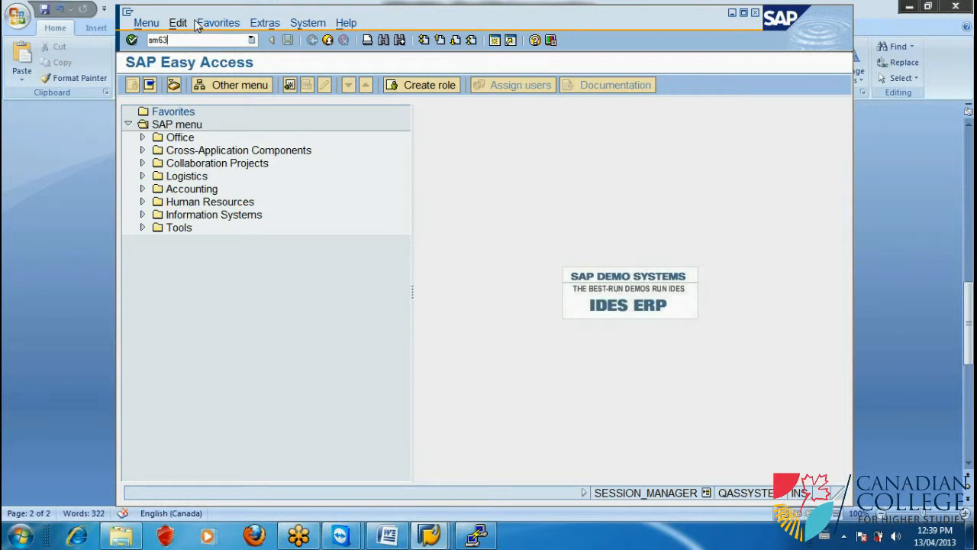
key("Return")
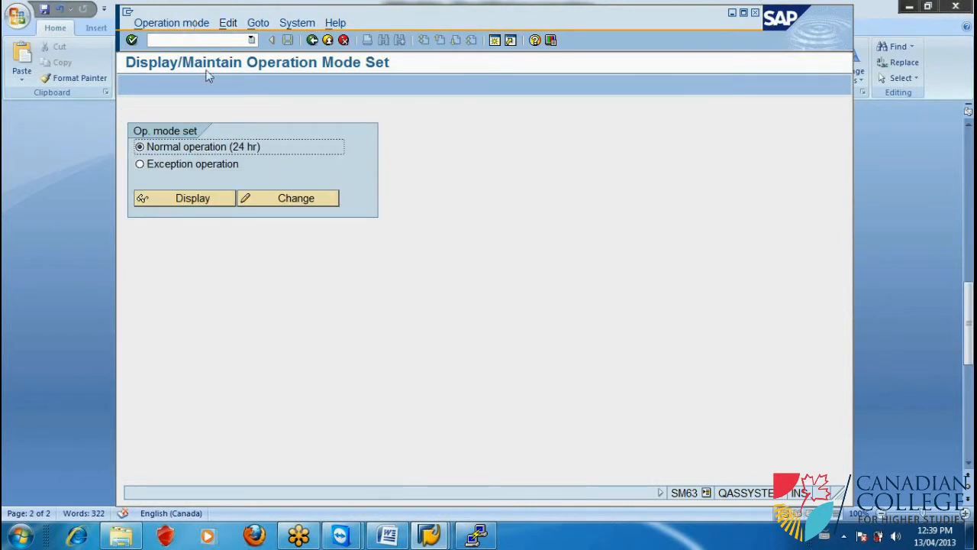
left_click(154, 167)
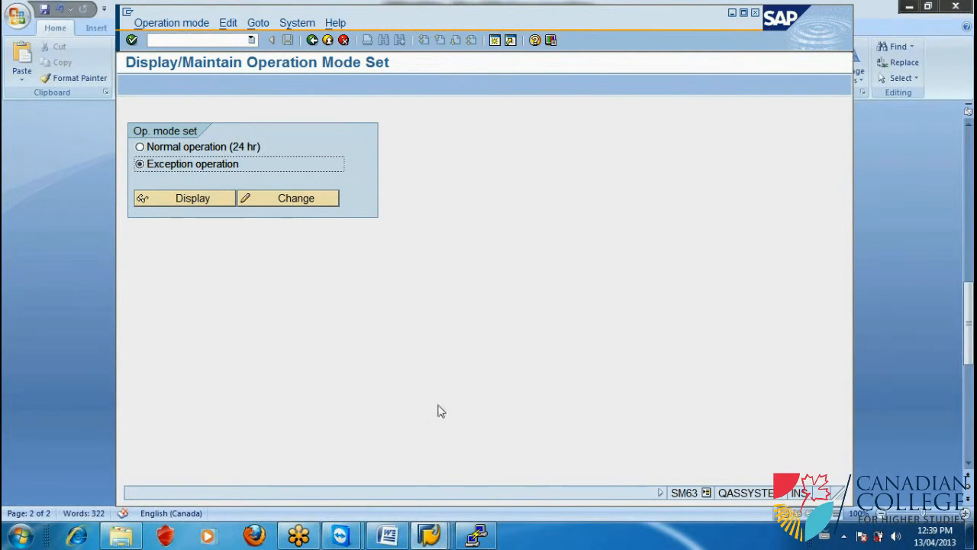
left_click(144, 146)
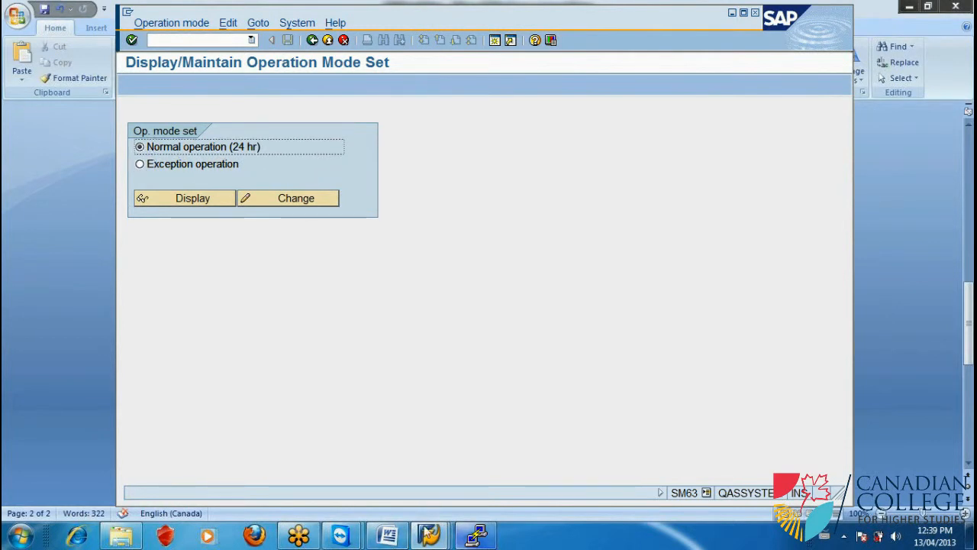
In the Word outline, replace the third mode "On demand" with "Exception Operation" and return to SAP.
left_click(388, 535)
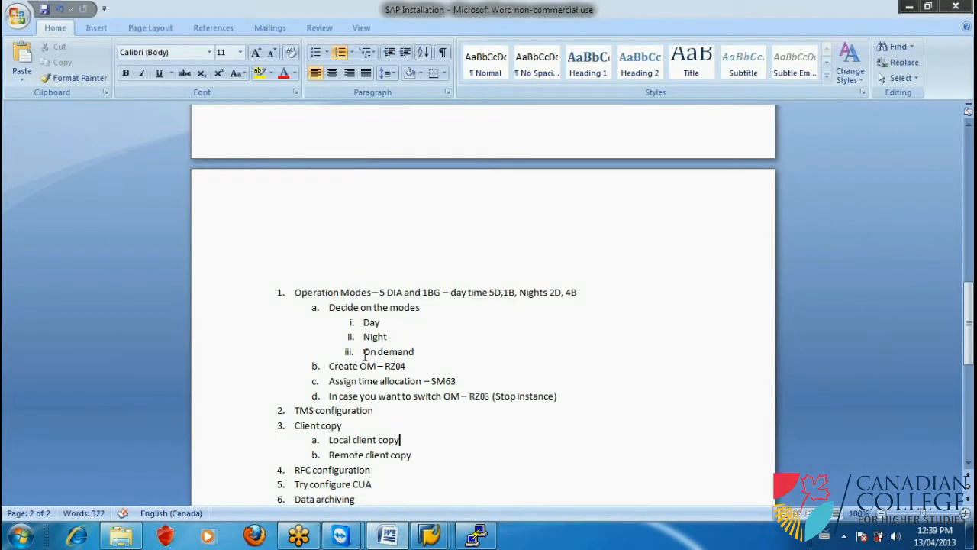
left_click_drag(364, 353, 391, 353)
type("Exception Op")
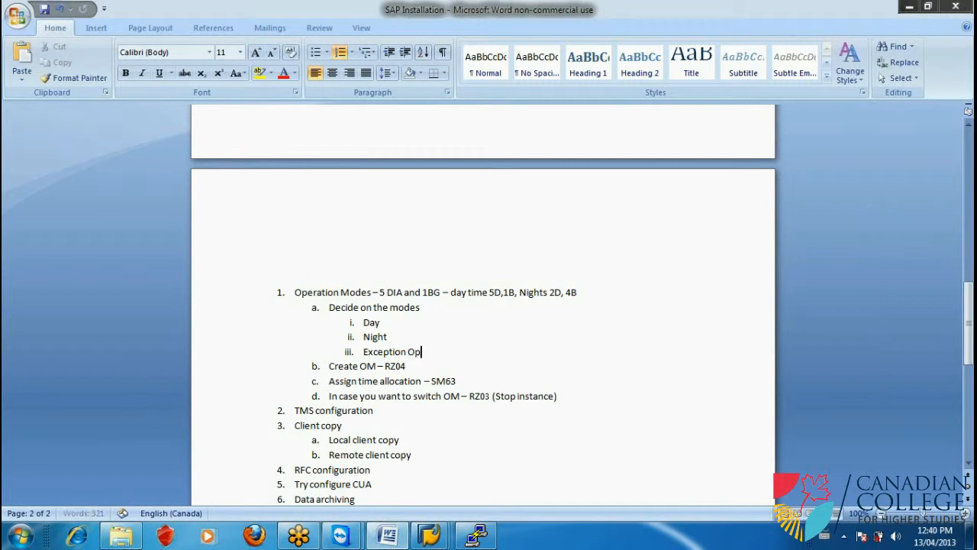
type("erati")
left_click(909, 6)
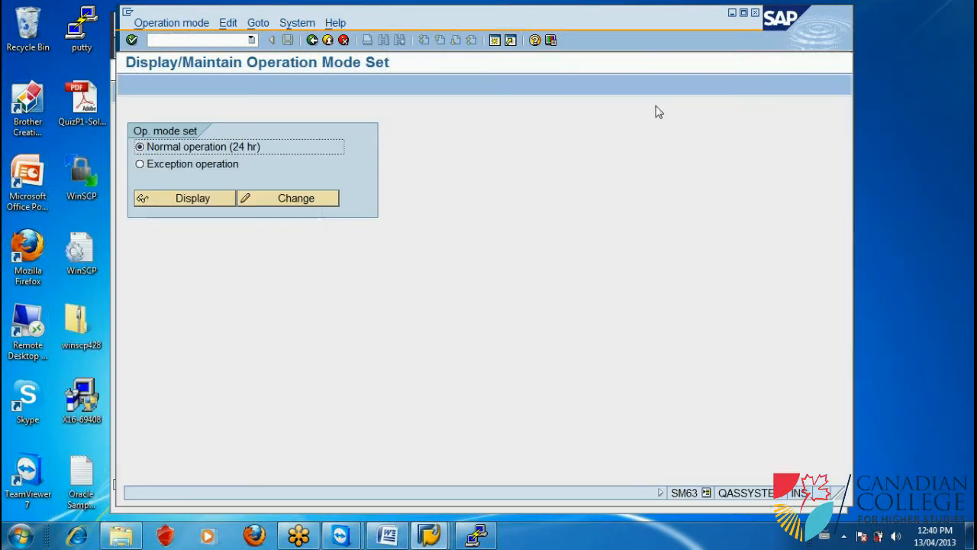
Open the normal 24-hour operation mode set for changing and assign NIGHT_OM to the interval from 00.00 to 08.00.
left_click(284, 200)
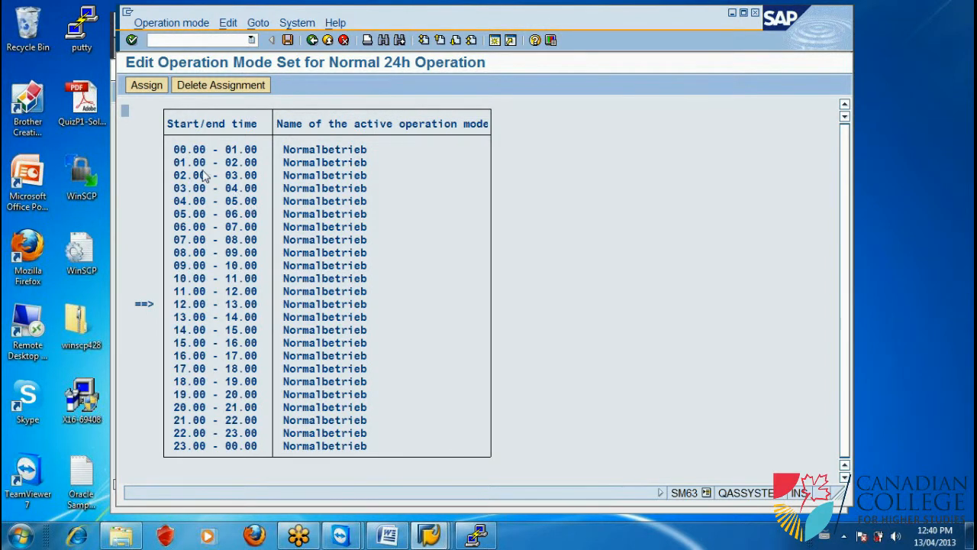
left_click(176, 150)
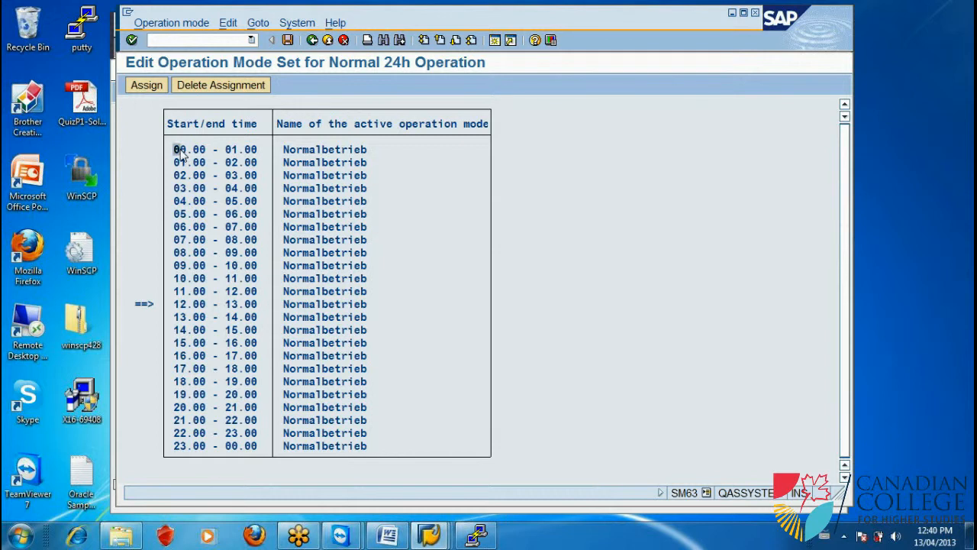
left_click(190, 25)
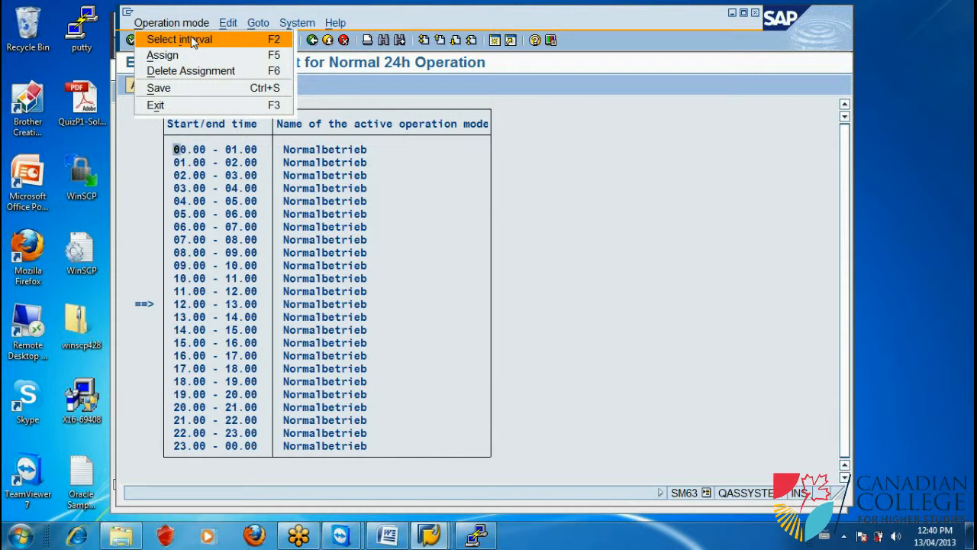
left_click(193, 42)
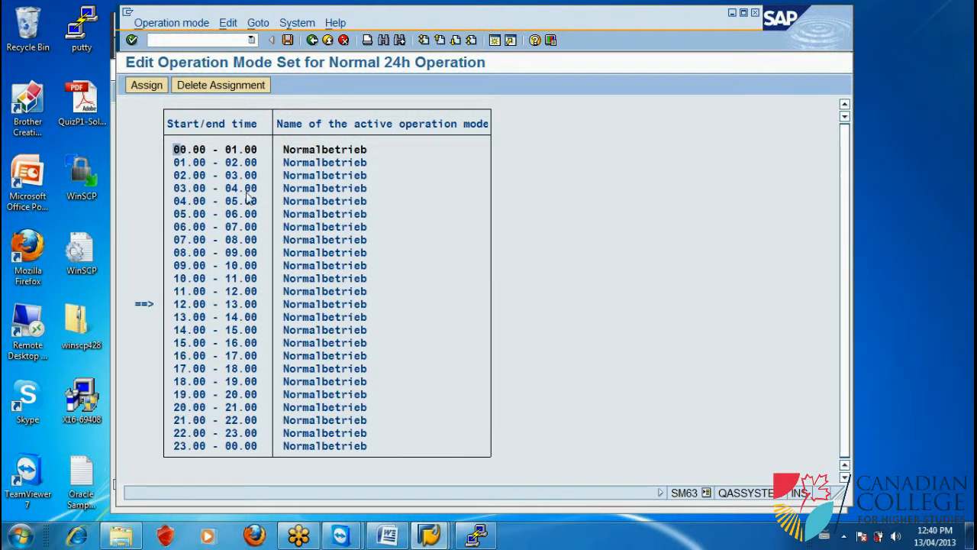
left_click(235, 255)
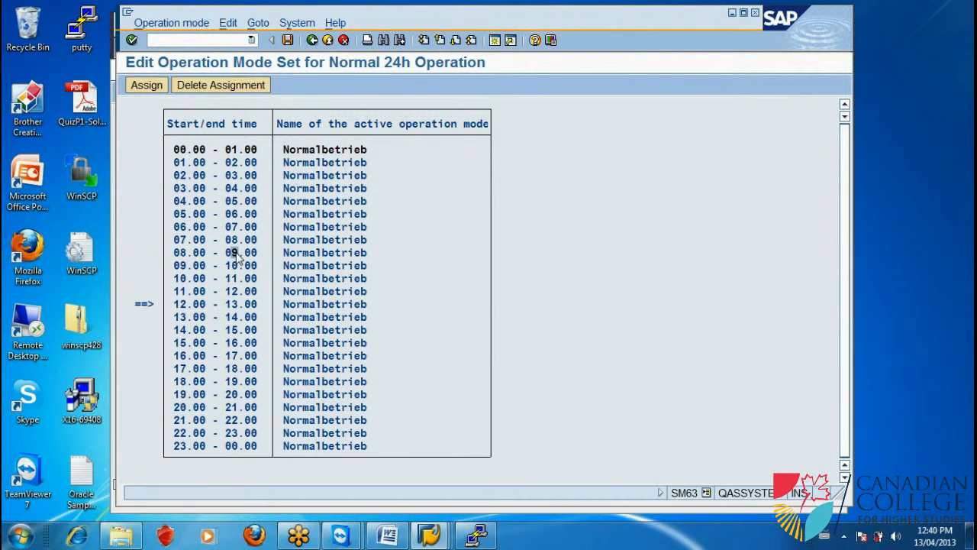
left_click(207, 240)
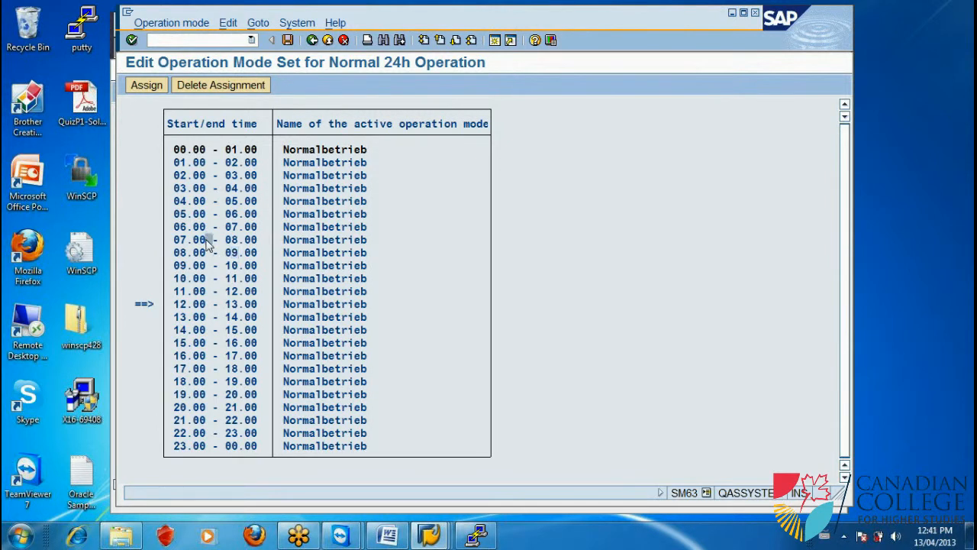
left_click(184, 26)
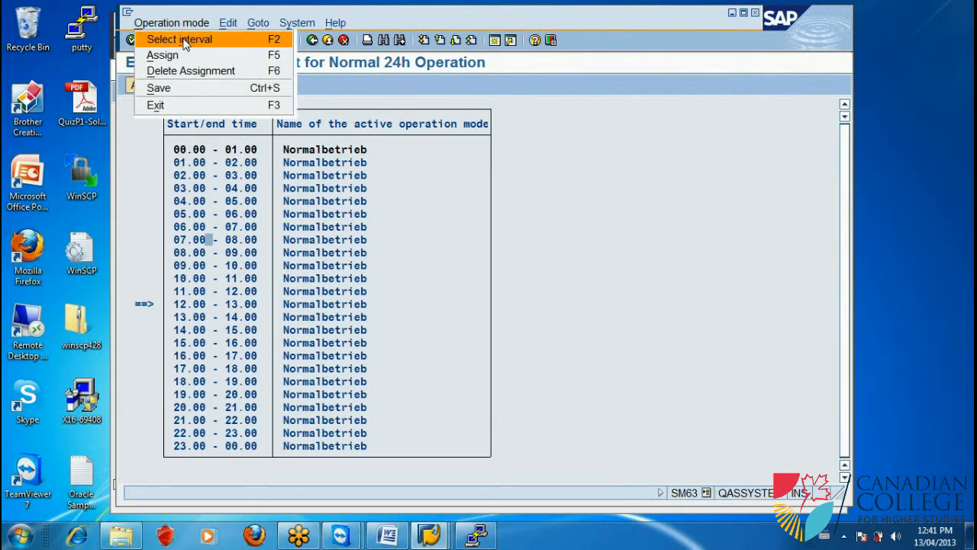
left_click(185, 42)
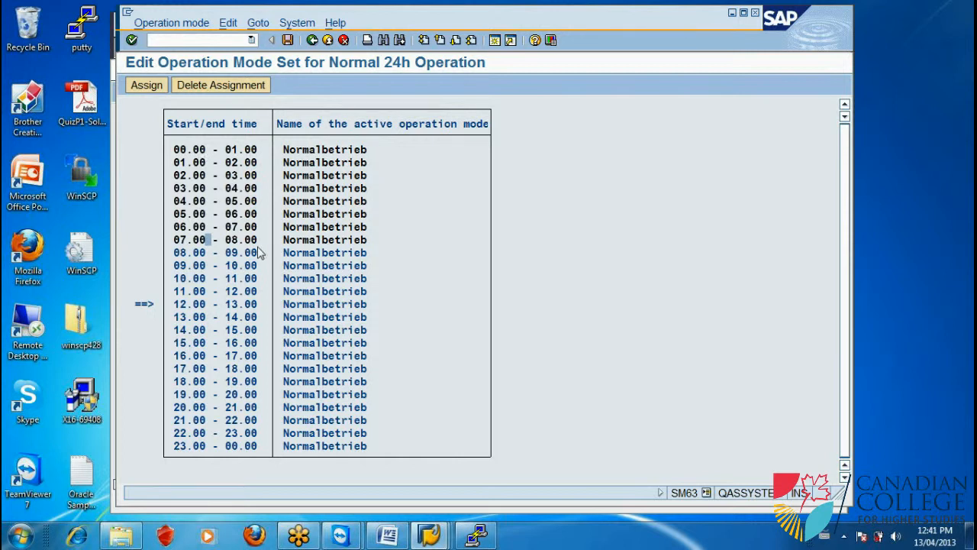
left_click(152, 87)
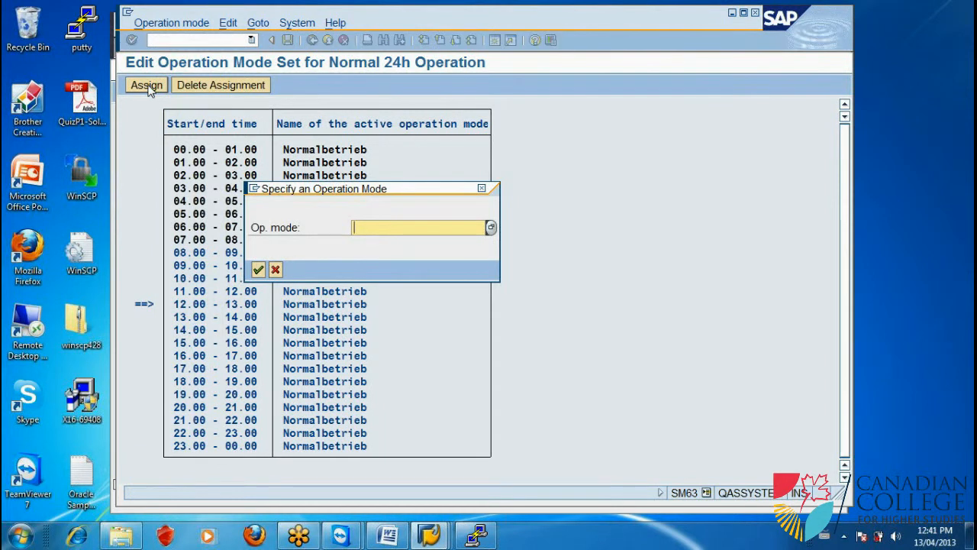
left_click(491, 229)
double_click(291, 274)
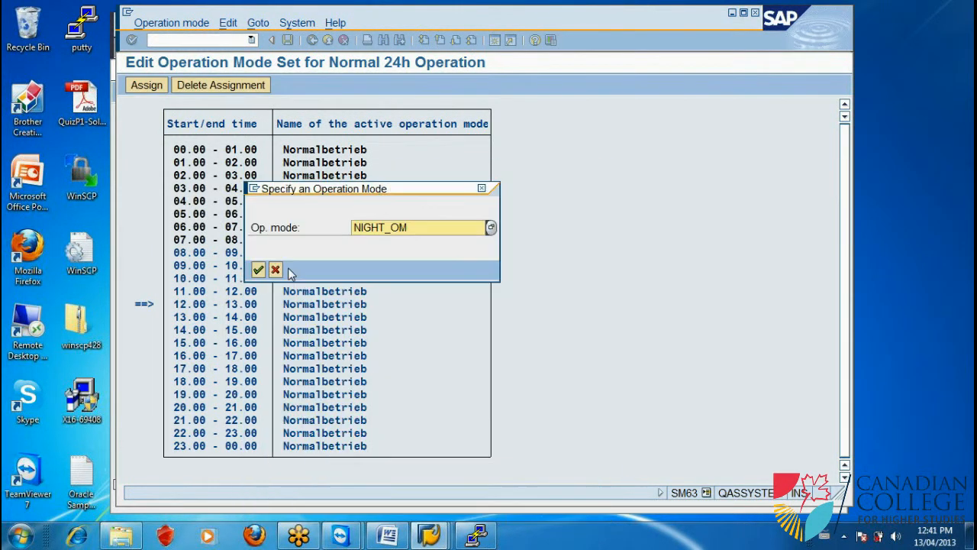
left_click(257, 269)
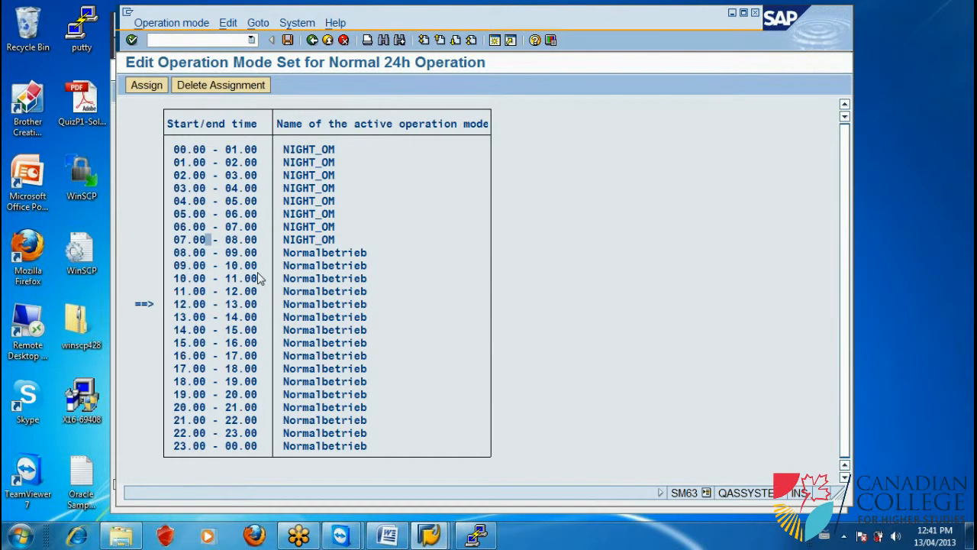
Assign the operation mode DAY_OM to the time interval from 08.00 to 18.00.
left_click(190, 255)
left_click(171, 23)
left_click(171, 36)
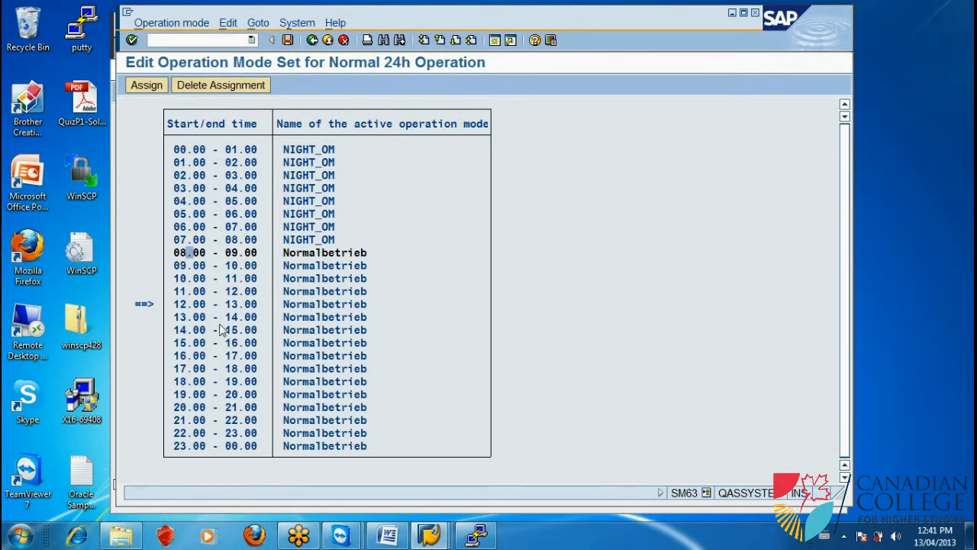
left_click(194, 369)
left_click(171, 22)
left_click(180, 41)
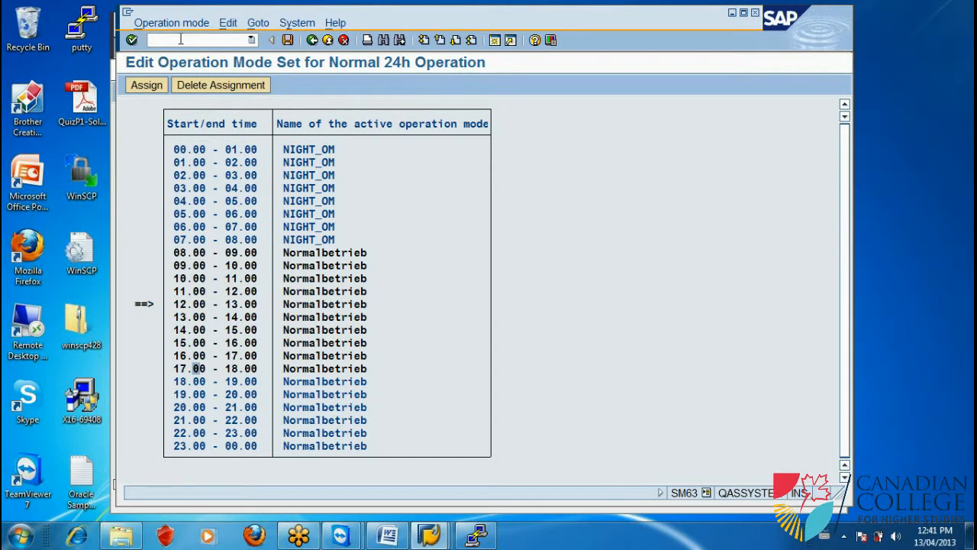
left_click(160, 86)
left_click(491, 227)
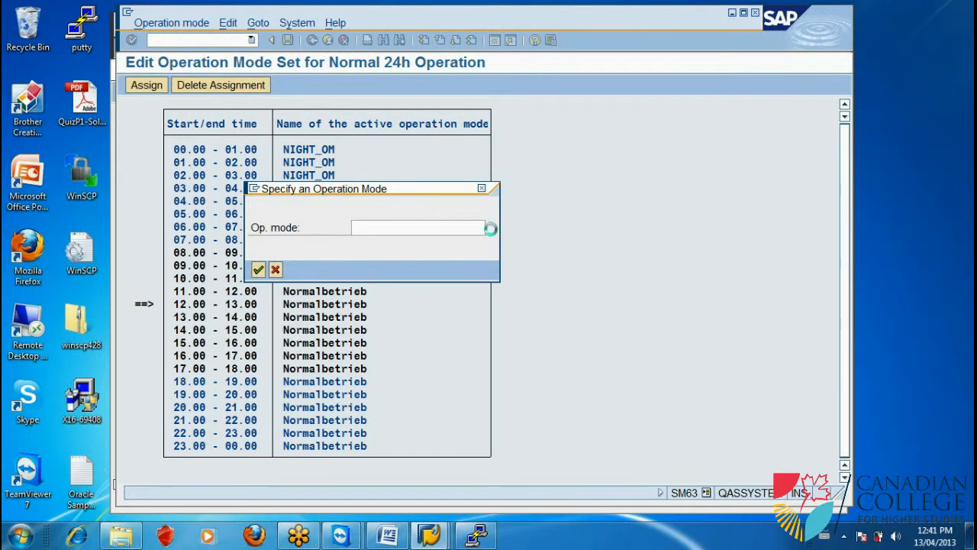
double_click(284, 273)
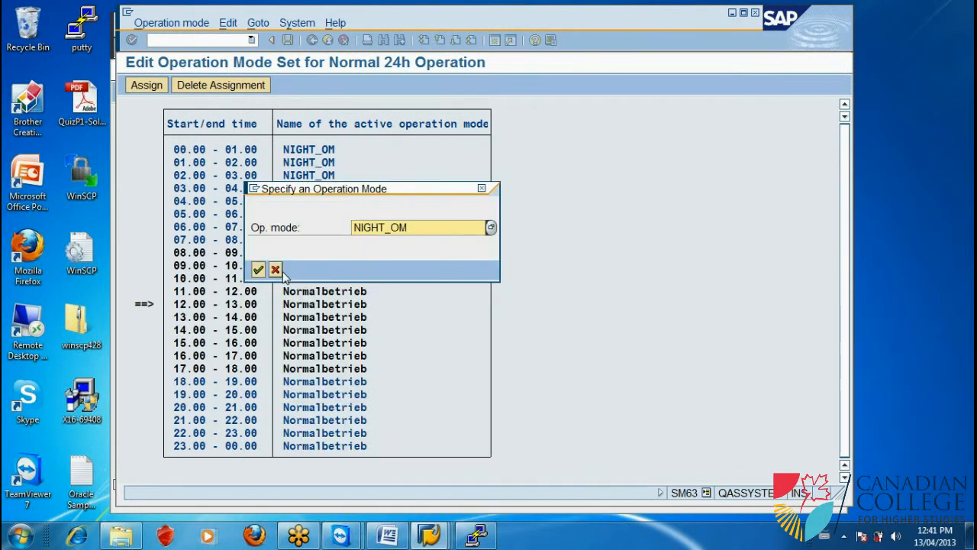
left_click(491, 228)
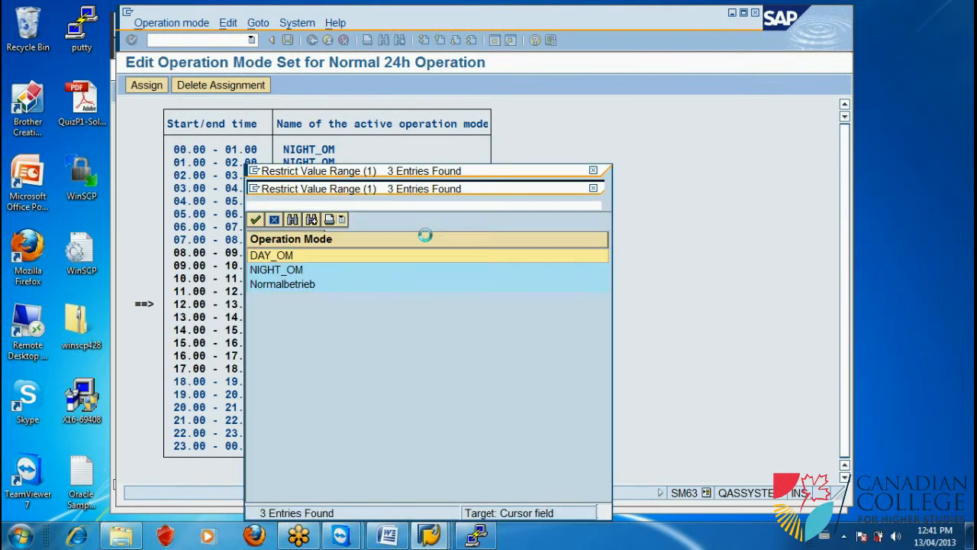
double_click(275, 259)
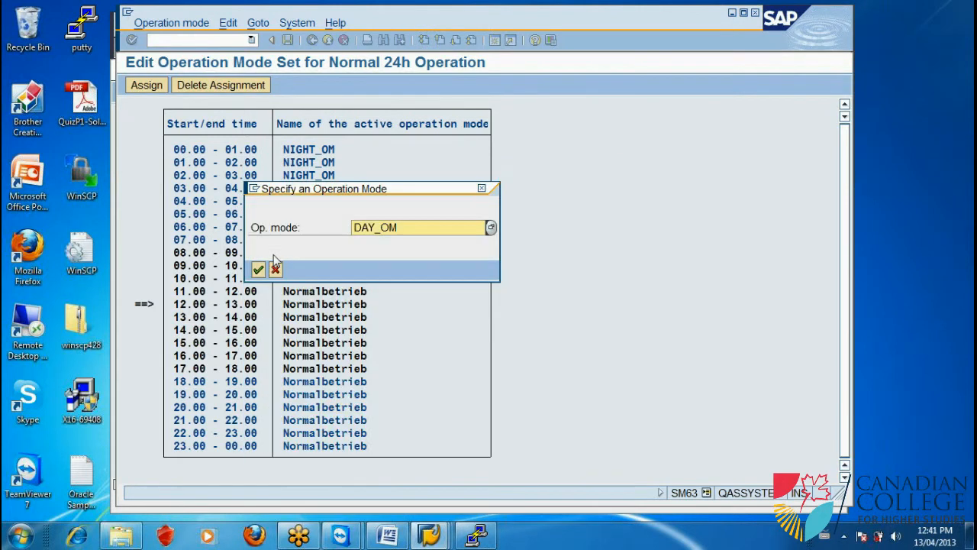
left_click(258, 270)
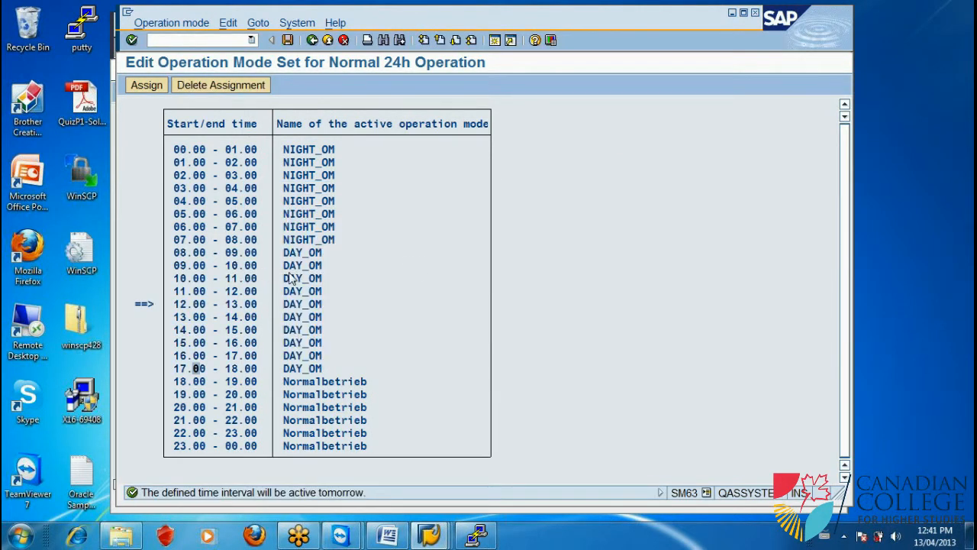
Assign the operation mode NIGHT_OM to the time interval from 18.00 to 00.00.
left_click(208, 382)
left_click(171, 23)
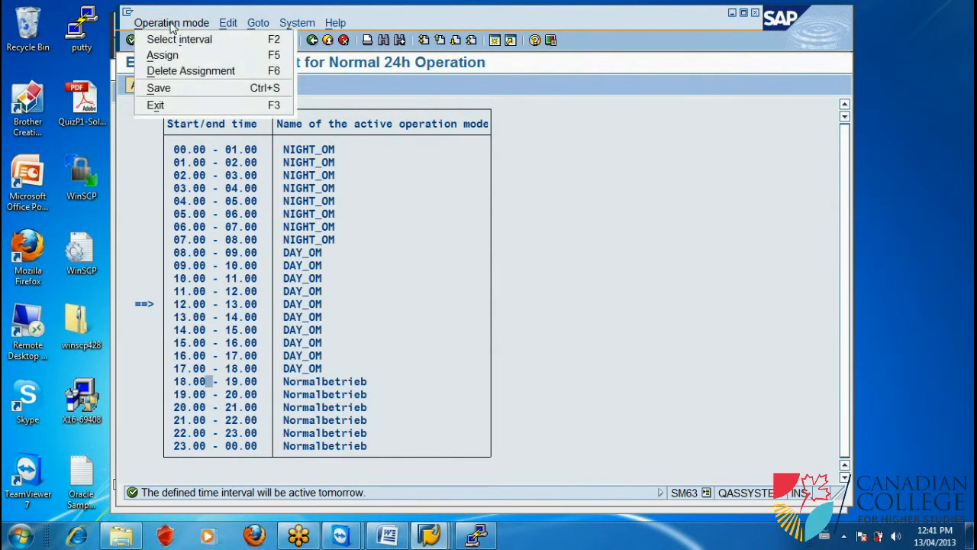
left_click(177, 36)
left_click(229, 446)
left_click(165, 24)
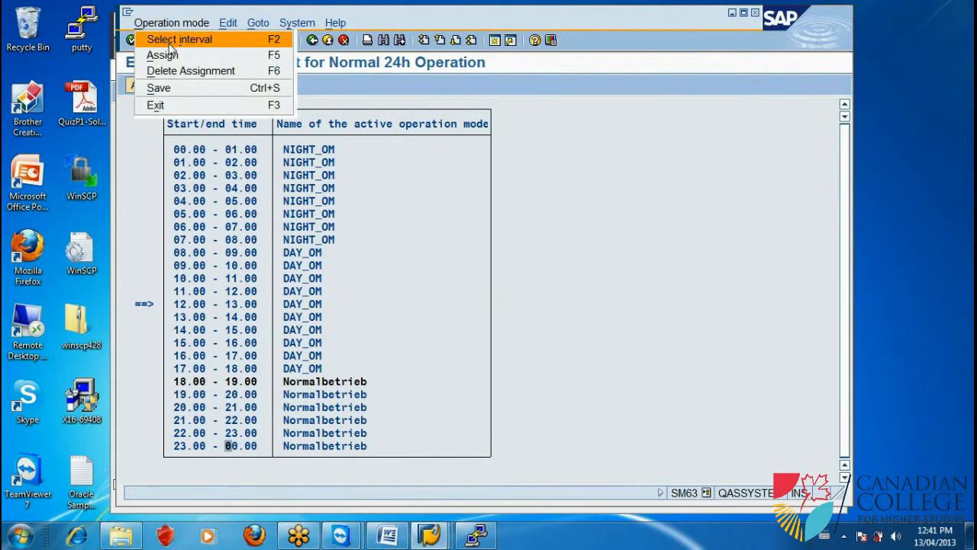
left_click(177, 36)
left_click(145, 85)
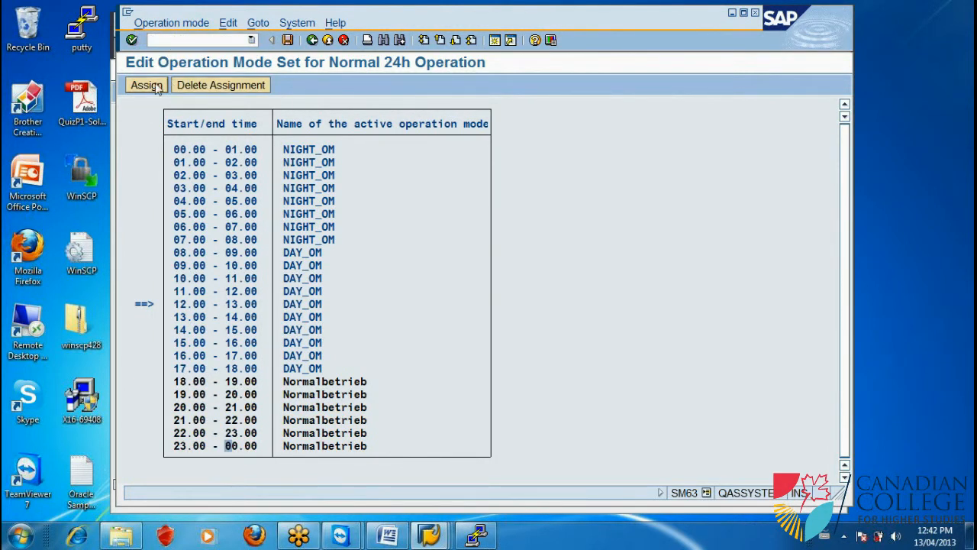
left_click(491, 228)
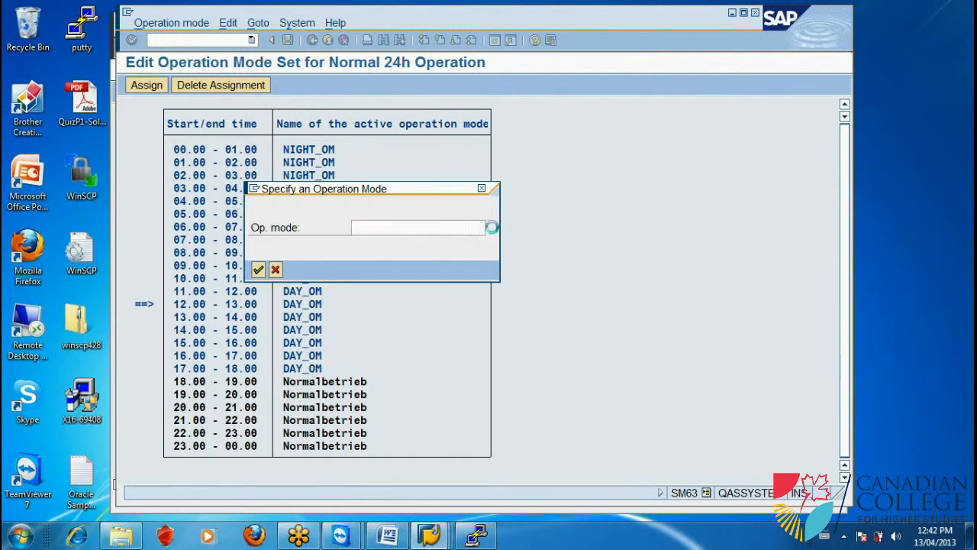
double_click(285, 277)
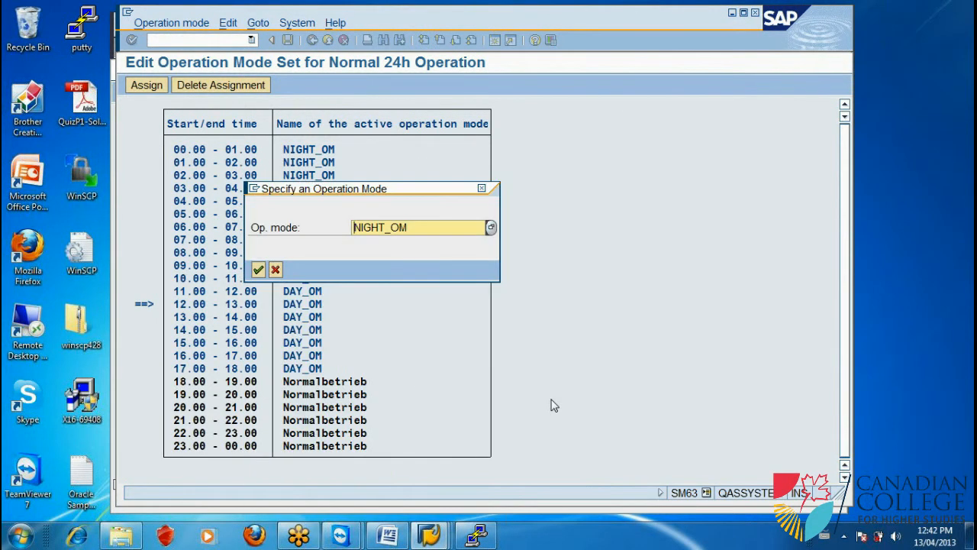
left_click(258, 270)
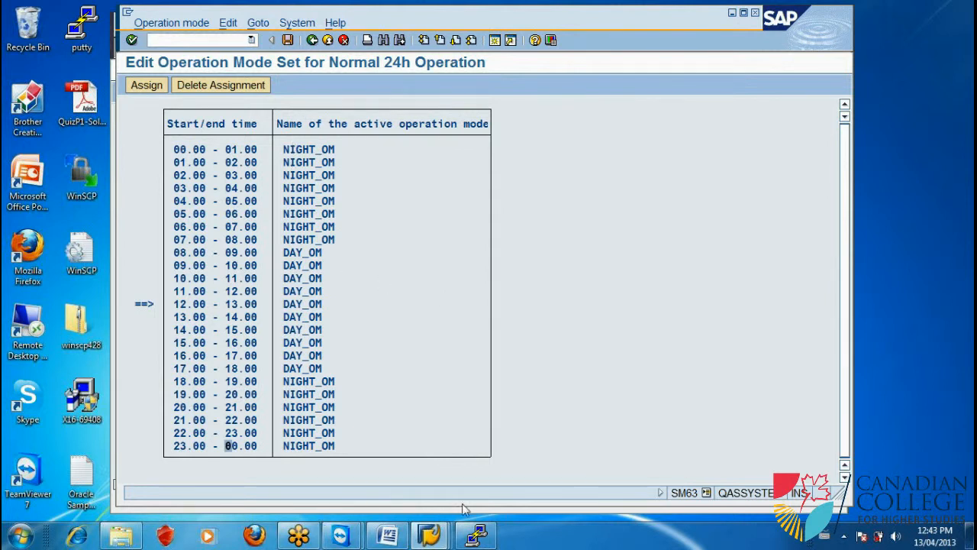
Save the normal 24-hour operation mode set and return to the SAP Easy Access screen.
left_click(232, 368)
left_click(287, 40)
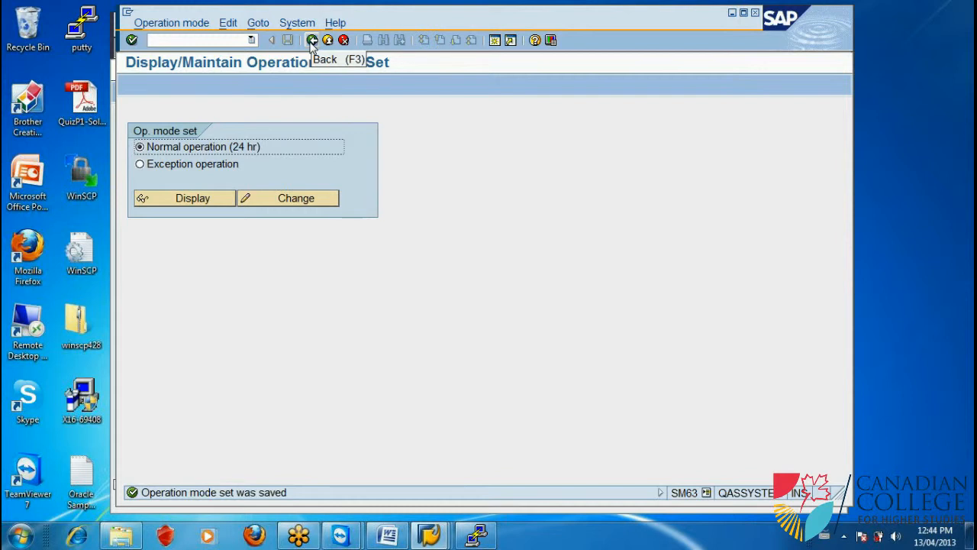
left_click(315, 44)
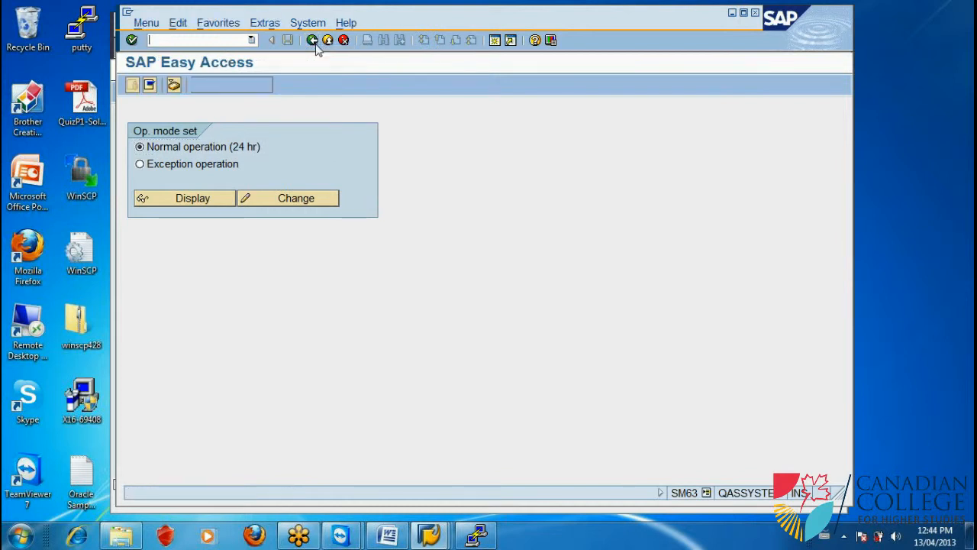
Check the transaction code in the Word outline, open transaction RZ03 in SAP and select the server QASSYSTEM_QSY_01.
left_click(186, 37)
type("rz0")
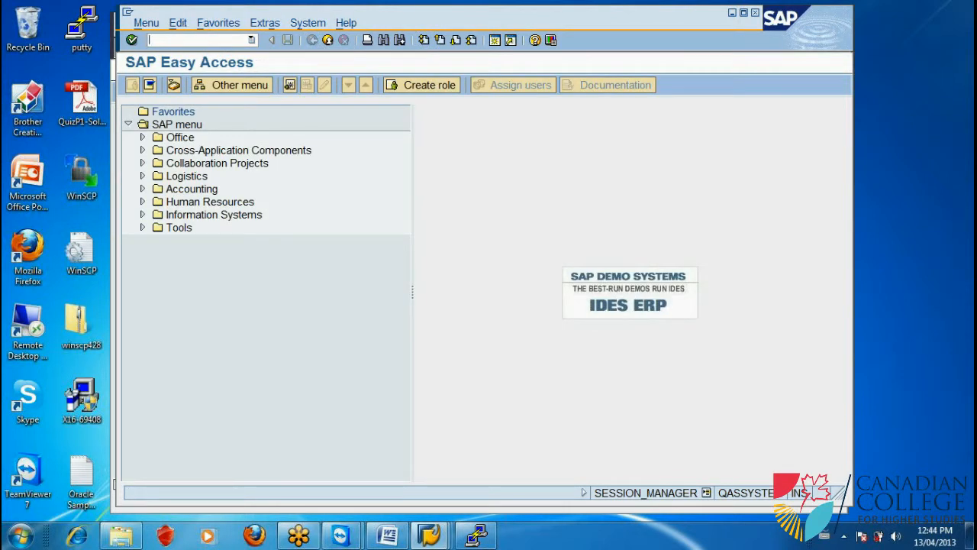
type("3")
left_click(387, 534)
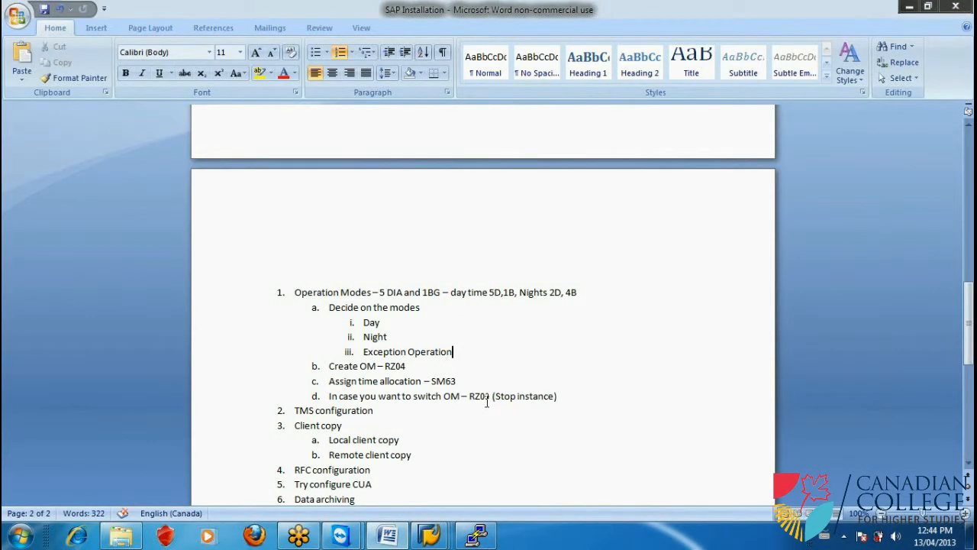
left_click(908, 7)
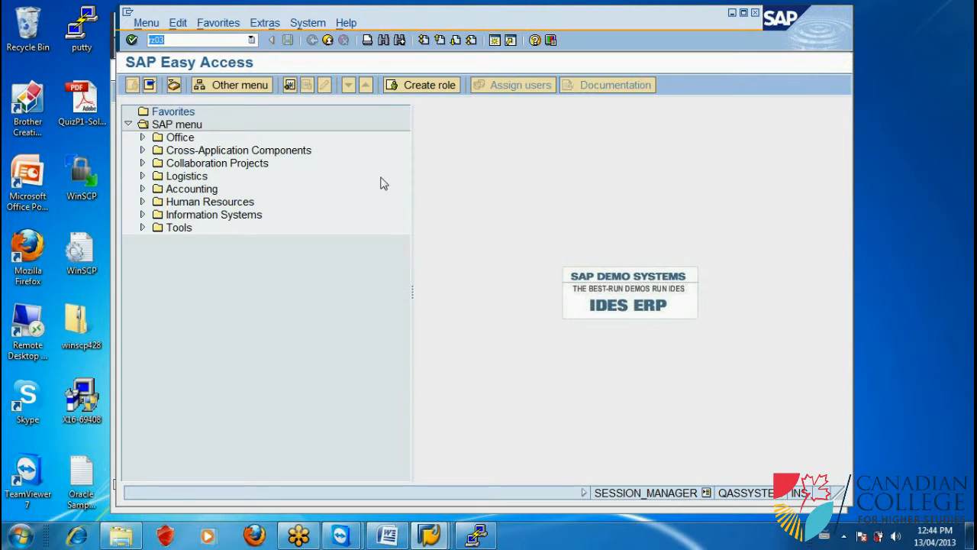
left_click(224, 41)
key("Return")
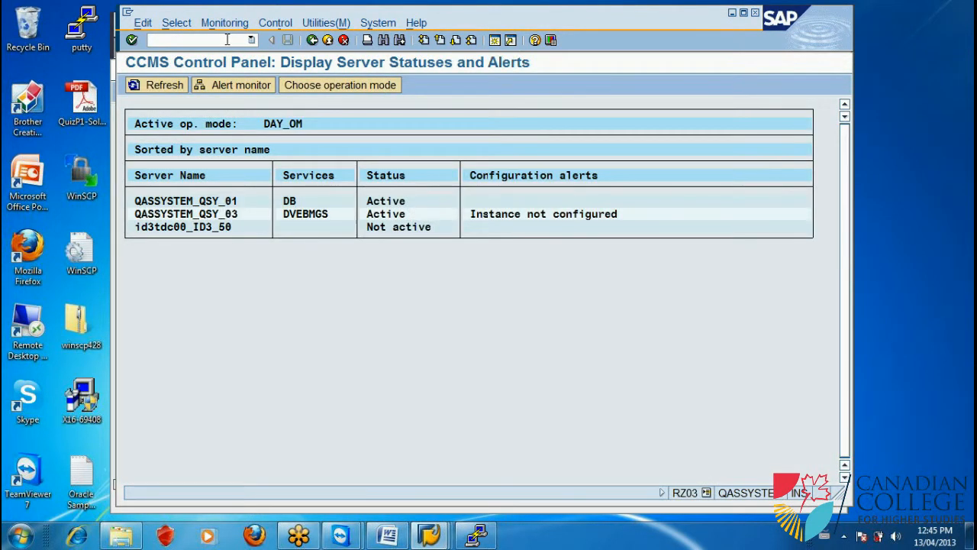
left_click(221, 201)
left_click(228, 214)
left_click(235, 200)
In the Word outline, add ", current OM" after "Stop instance" in the RZ03 line and return to SAP.
left_click(389, 520)
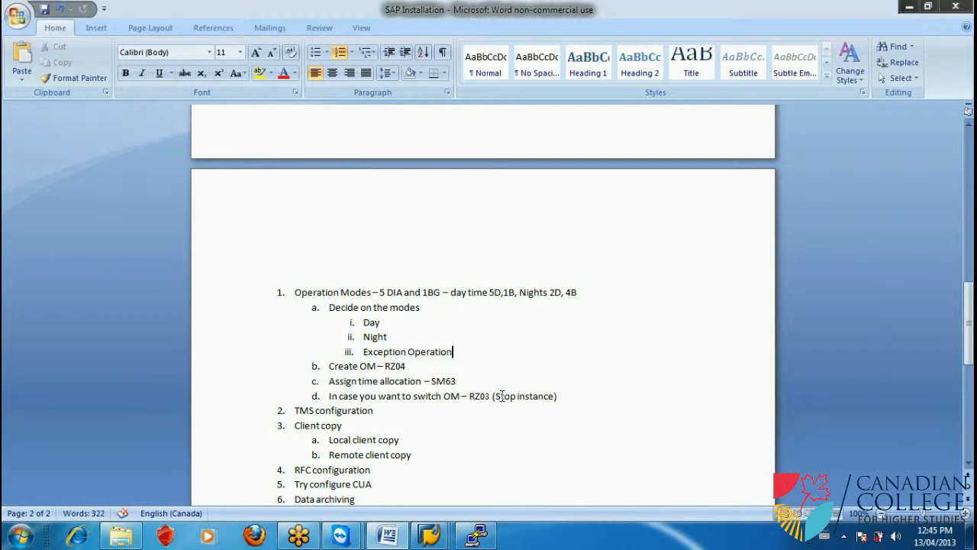
type(")")
type(", curre")
type("nt OM")
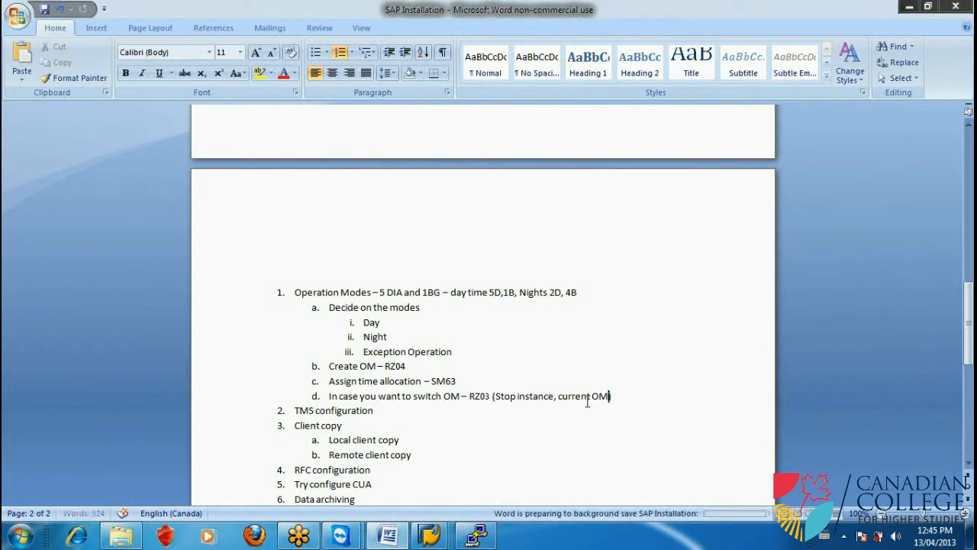
left_click(391, 536)
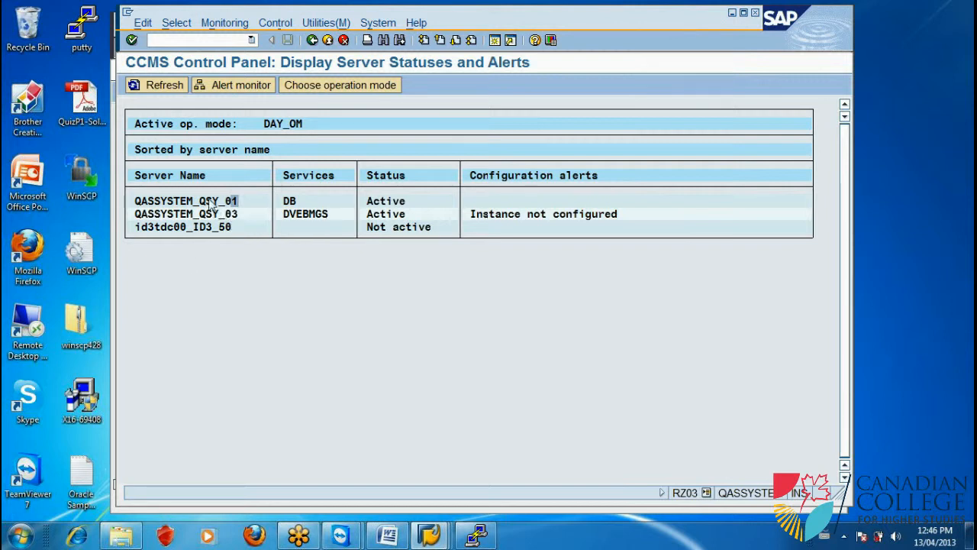
Switch the active operation mode to NIGHT_OM for the server QASSYSTEM_QSY_01 in the CCMS control panel.
left_click(211, 202)
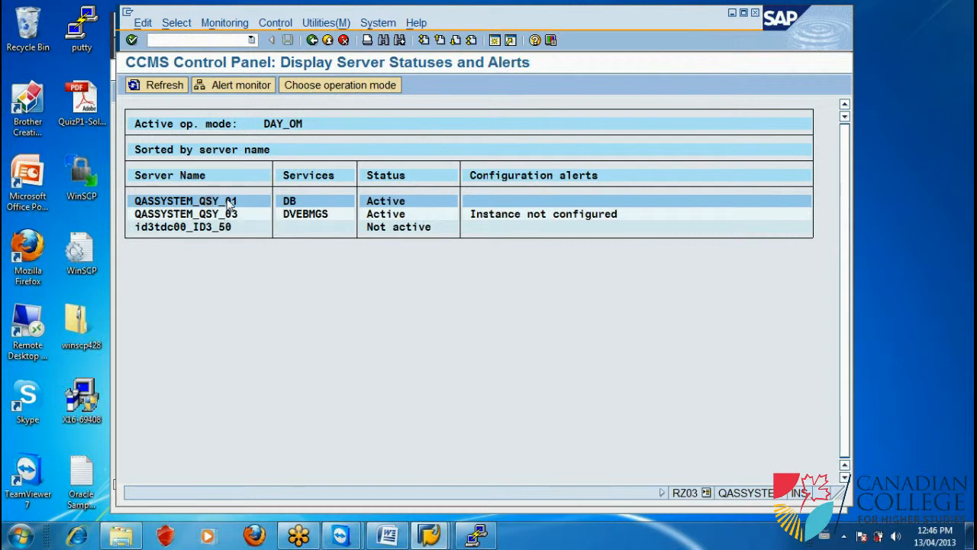
left_click(369, 90)
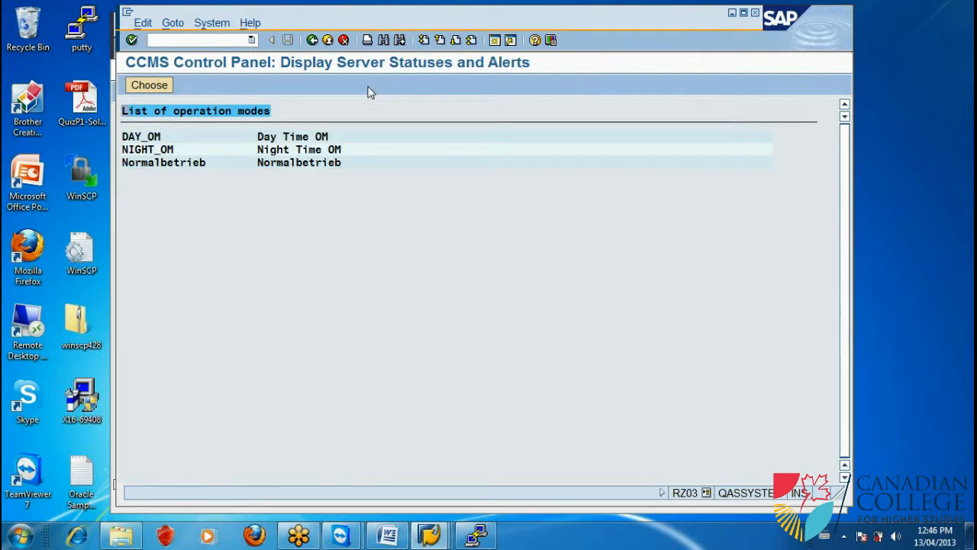
left_click(145, 150)
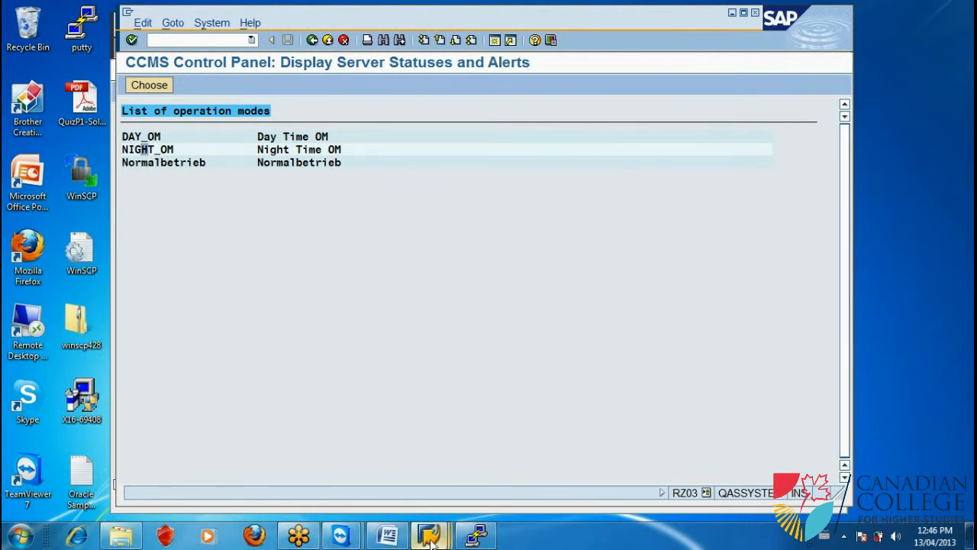
left_click(382, 538)
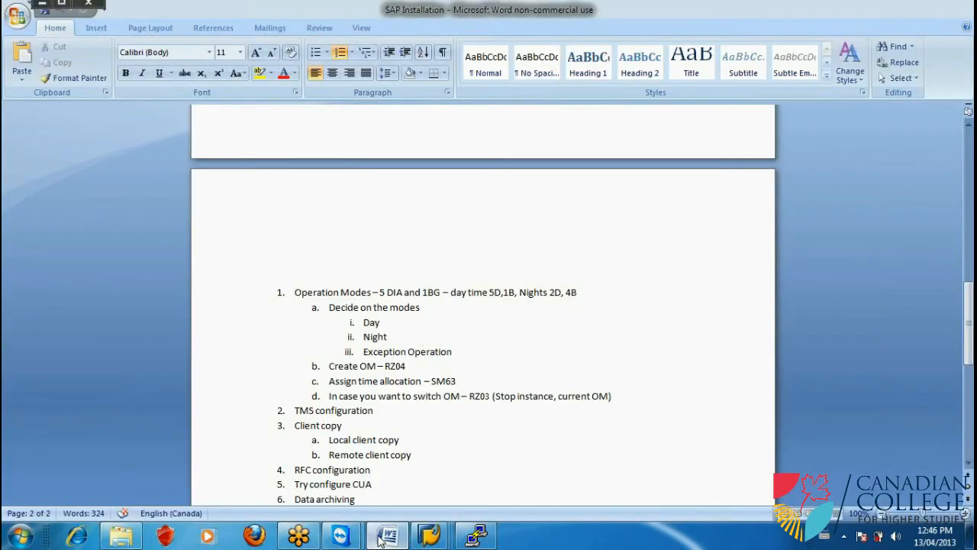
left_click(382, 538)
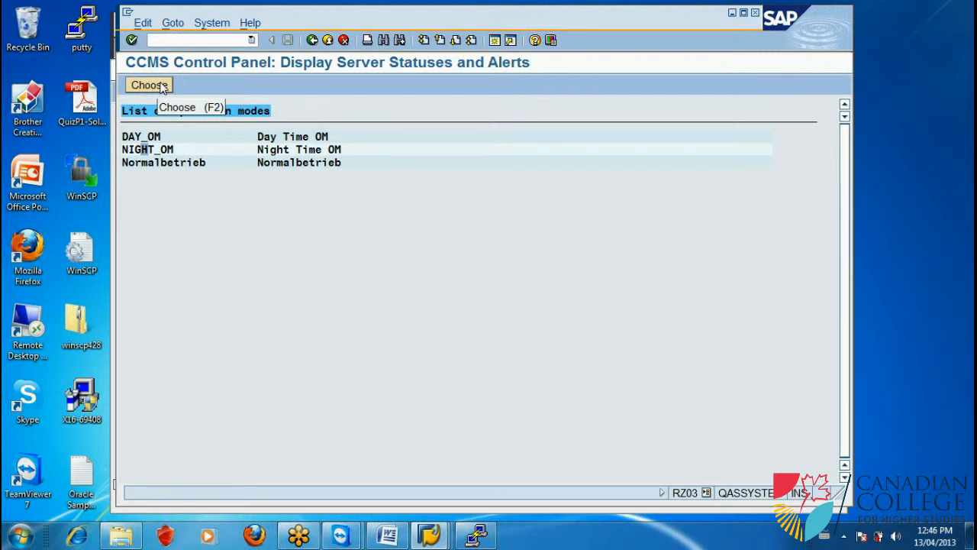
double_click(147, 150)
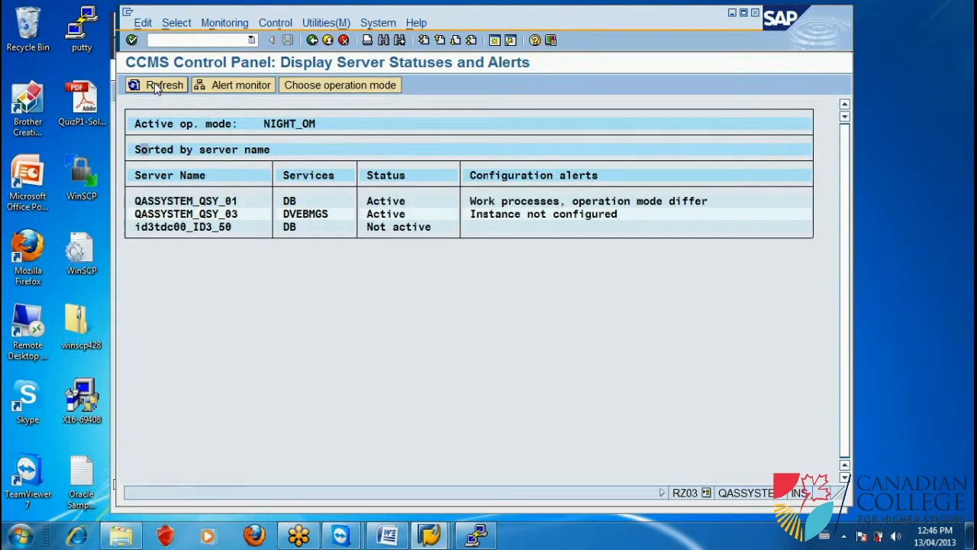
Examine the refreshed work process overview with transaction SM50 in a new session, and minimize that session.
left_click(495, 40)
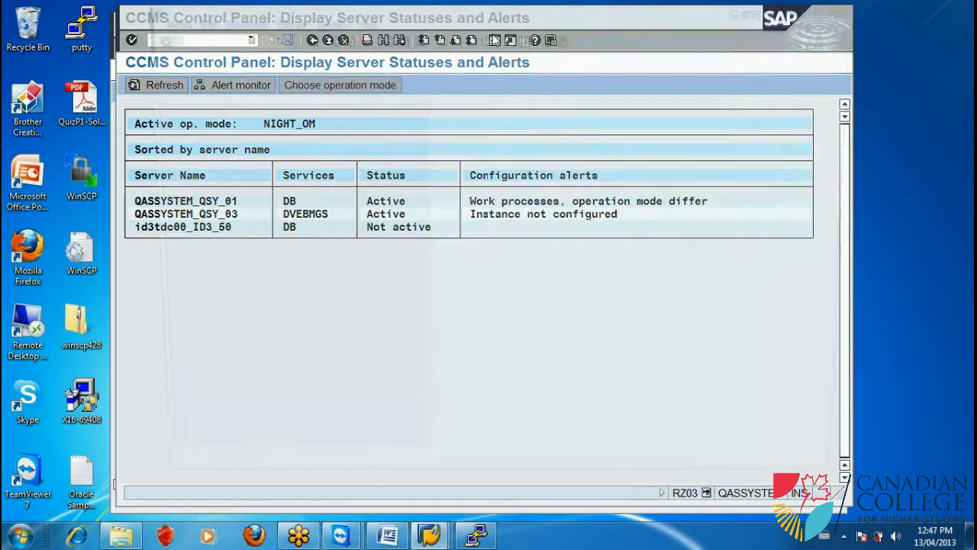
type("s")
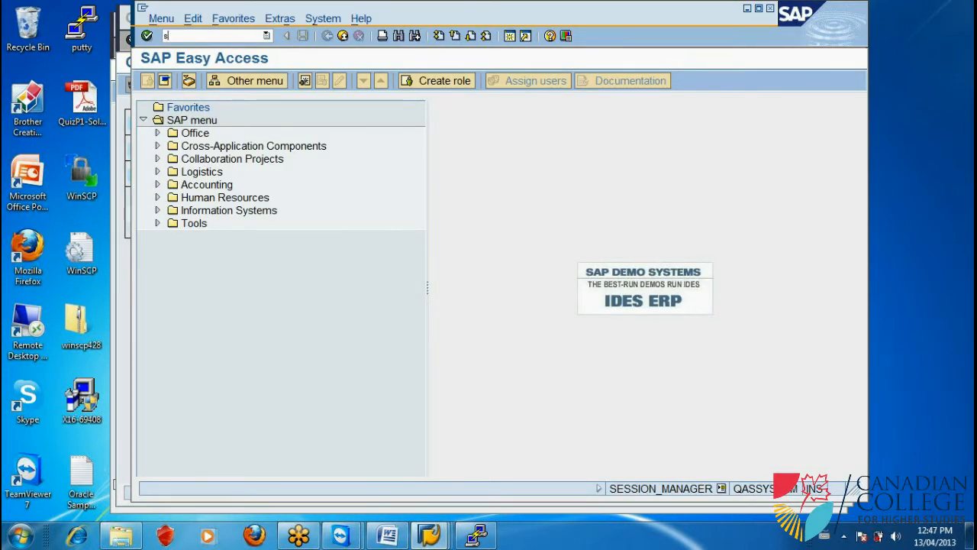
type("m50")
key("Return")
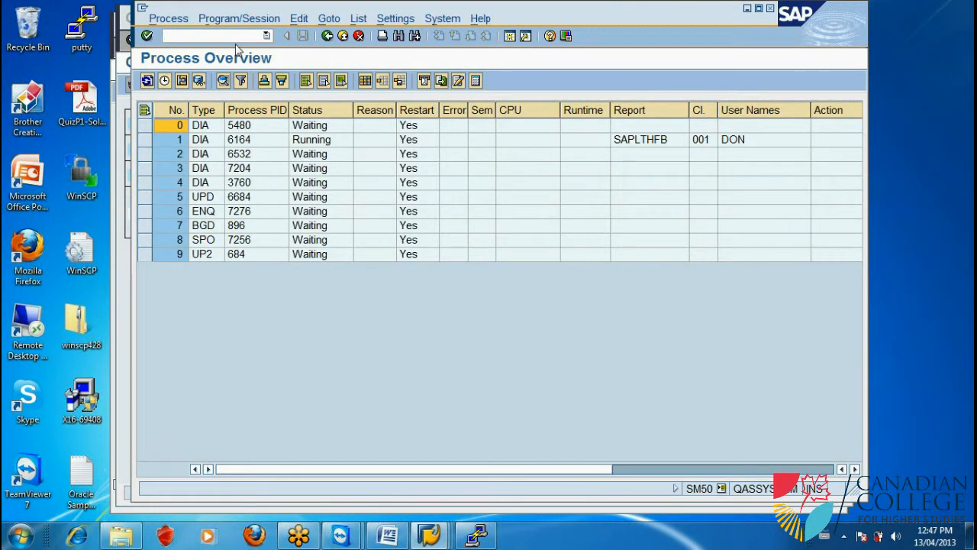
left_click(148, 82)
left_click(343, 36)
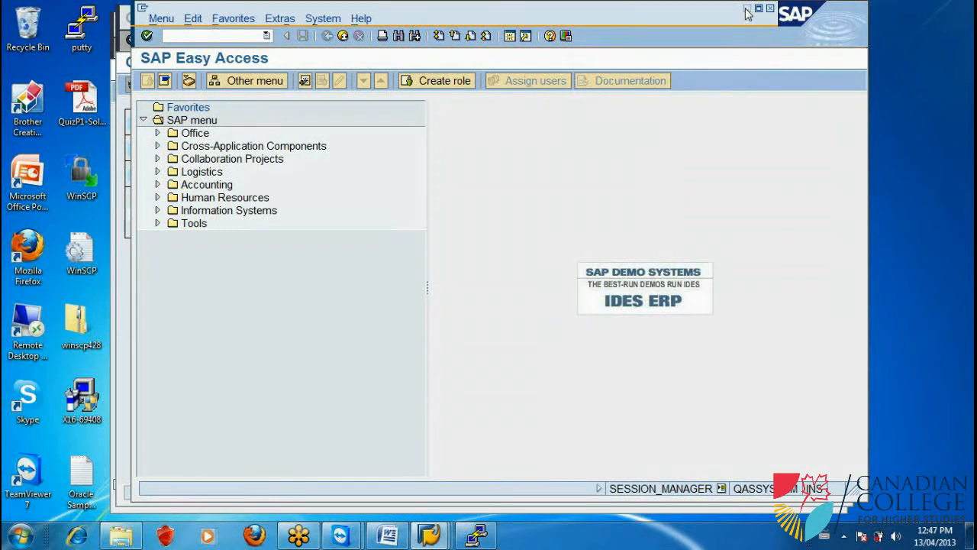
left_click(748, 9)
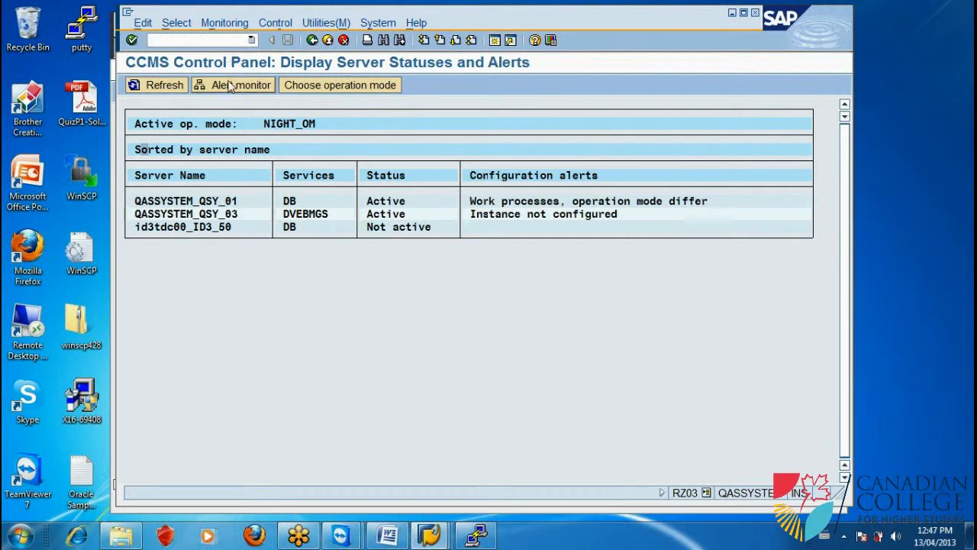
In the Word outline, move "Stop instance" from the RZ03 line to the end of the "Create OM – RZ04" line, in parentheses.
left_click(388, 536)
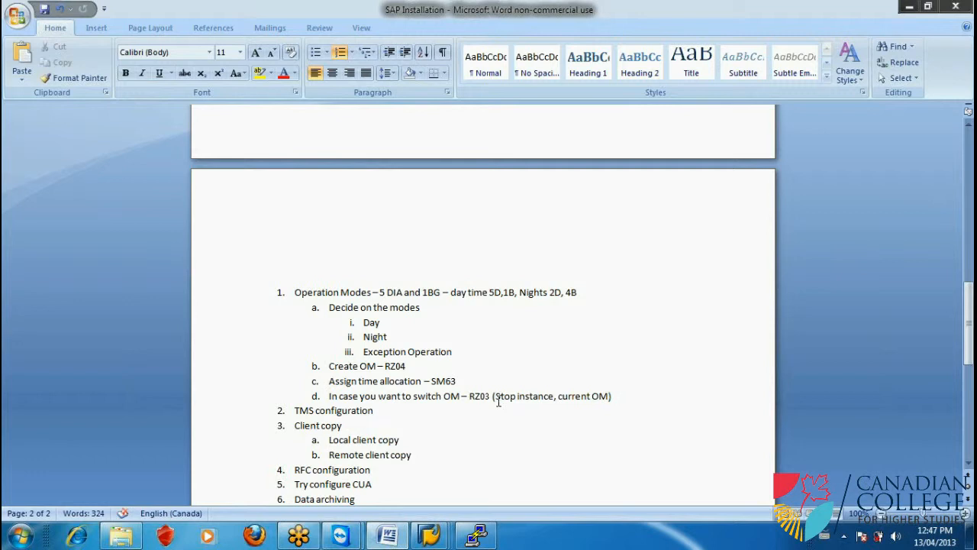
left_click_drag(495, 396, 554, 396)
key("ctrl+c")
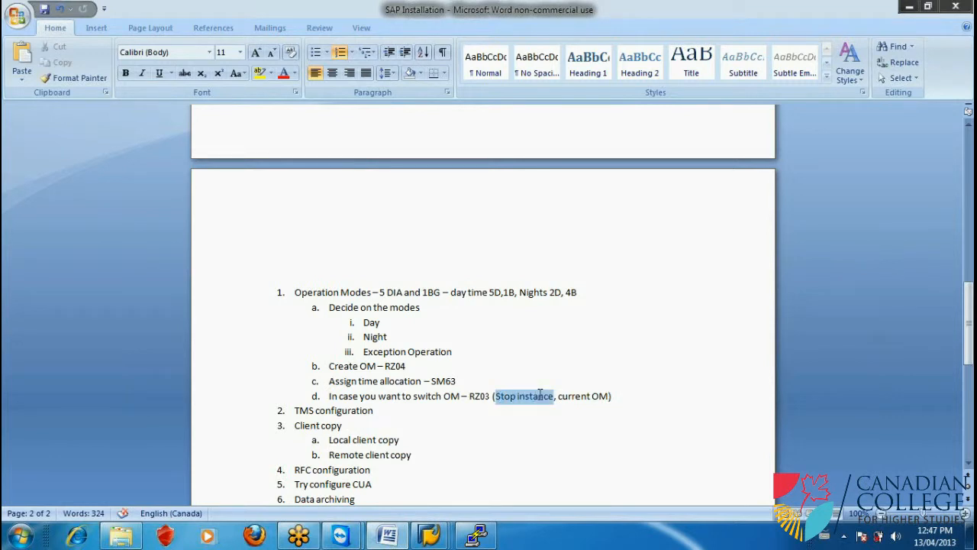
key("Delete")
key("Delete")
key("Delete")
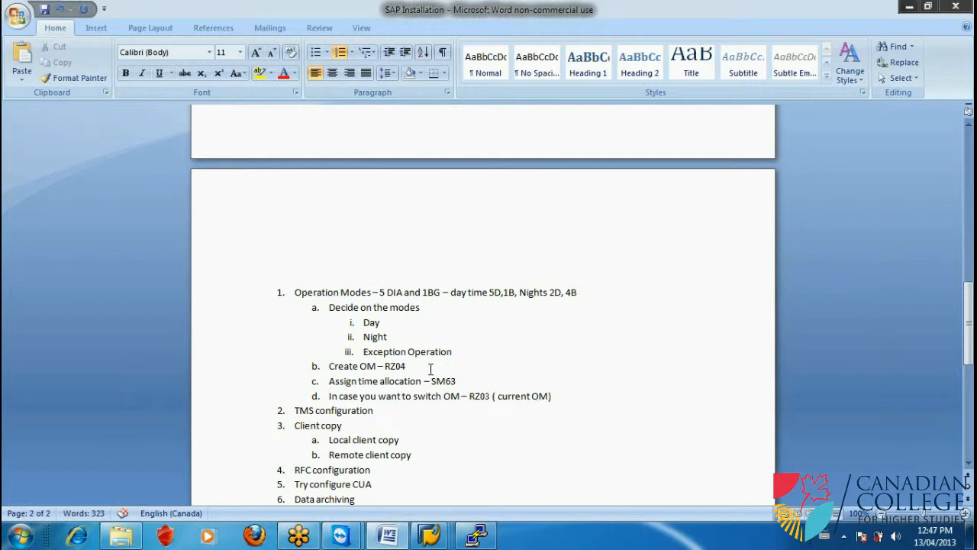
type("(")
key("ctrl+v")
type(")")
left_click(512, 381)
left_click(636, 390)
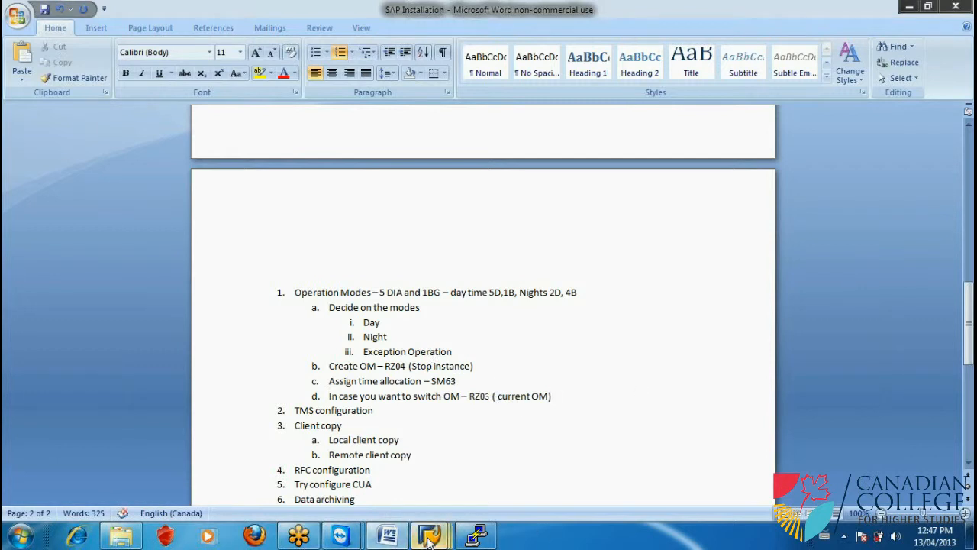
Switch to the second SAP session, open transaction RZ04 and show the productive instances with their profiles.
mouse_move(429, 534)
left_click(682, 471)
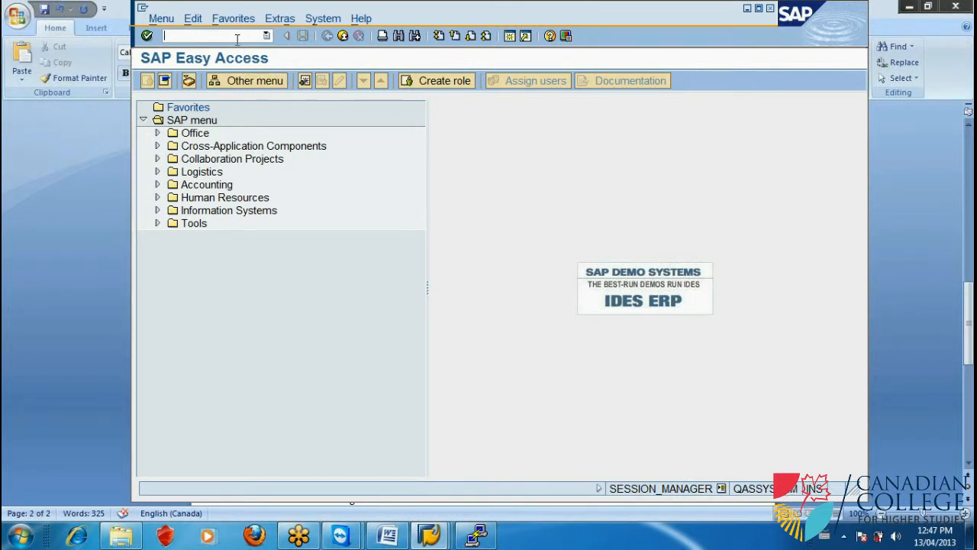
type("rz04")
key("Return")
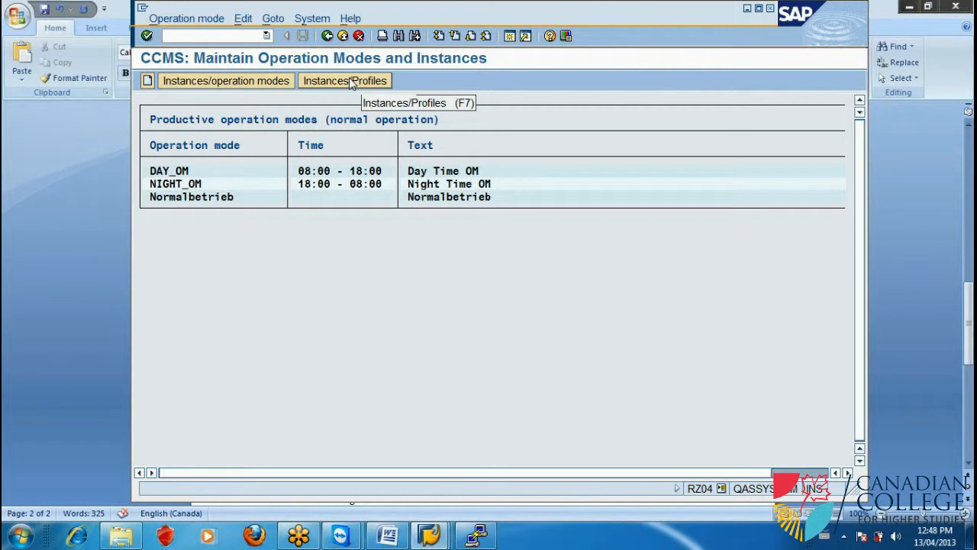
left_click(350, 81)
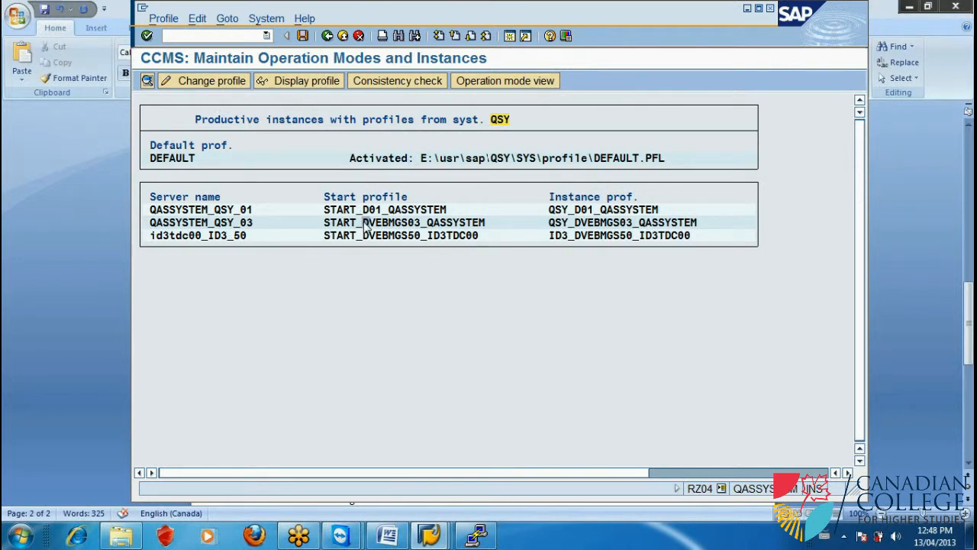
left_click(267, 20)
mouse_move(239, 23)
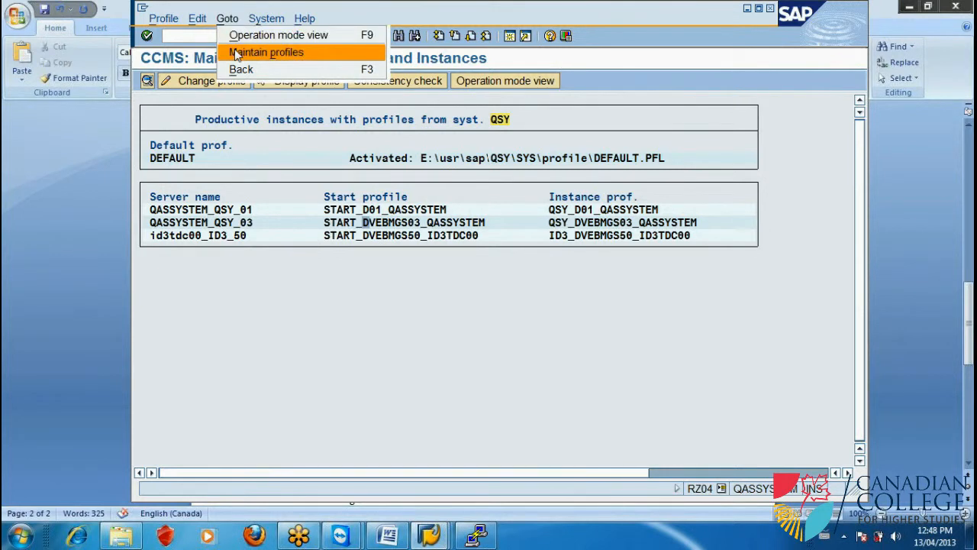
mouse_move(205, 26)
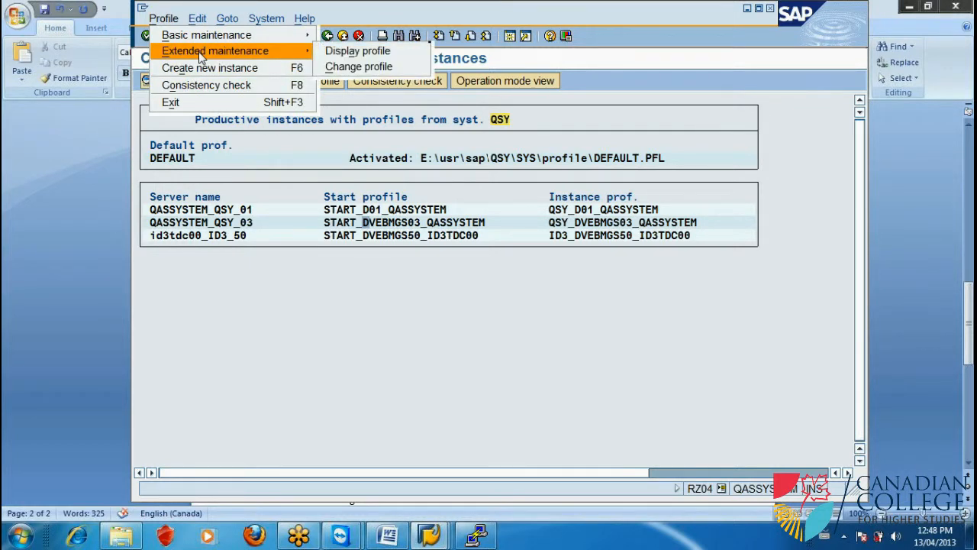
mouse_move(203, 44)
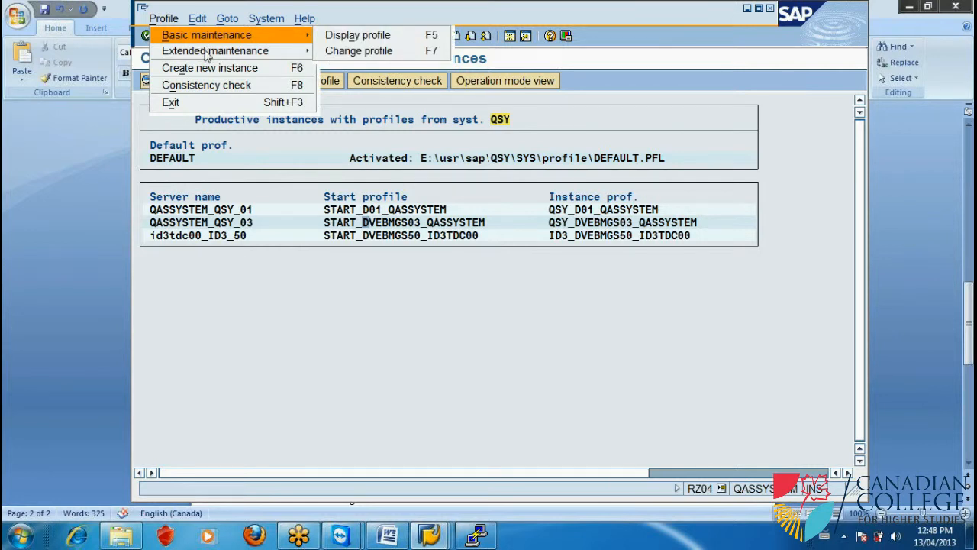
left_click(368, 394)
left_click(419, 222)
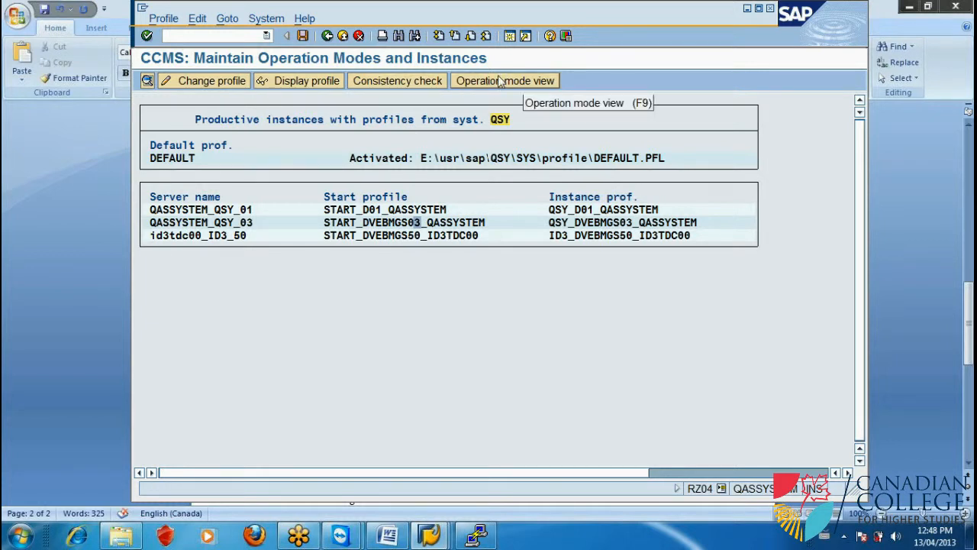
Leave RZ04, open the CCMS control panel with transaction RZ03 and check its instance control options.
left_click(326, 35)
left_click(326, 36)
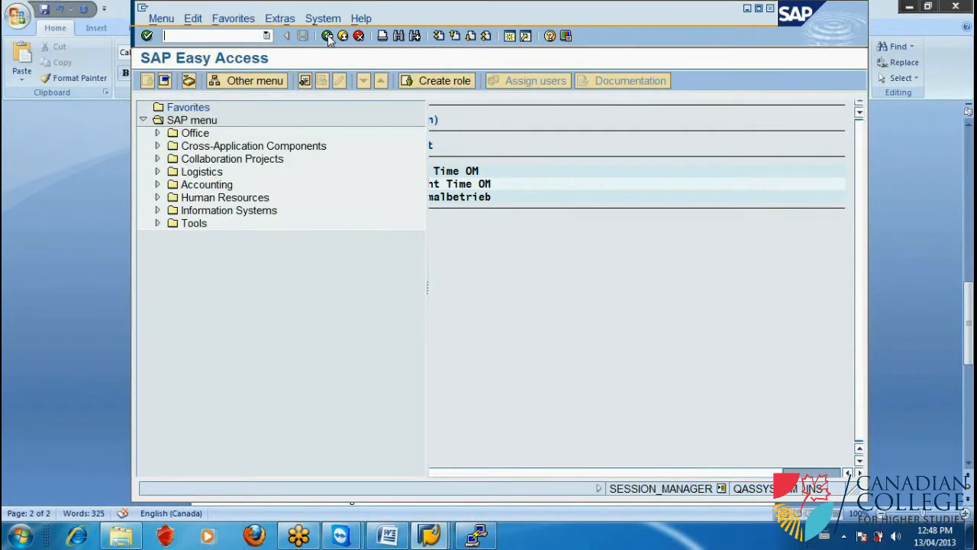
left_click(235, 39)
type("r")
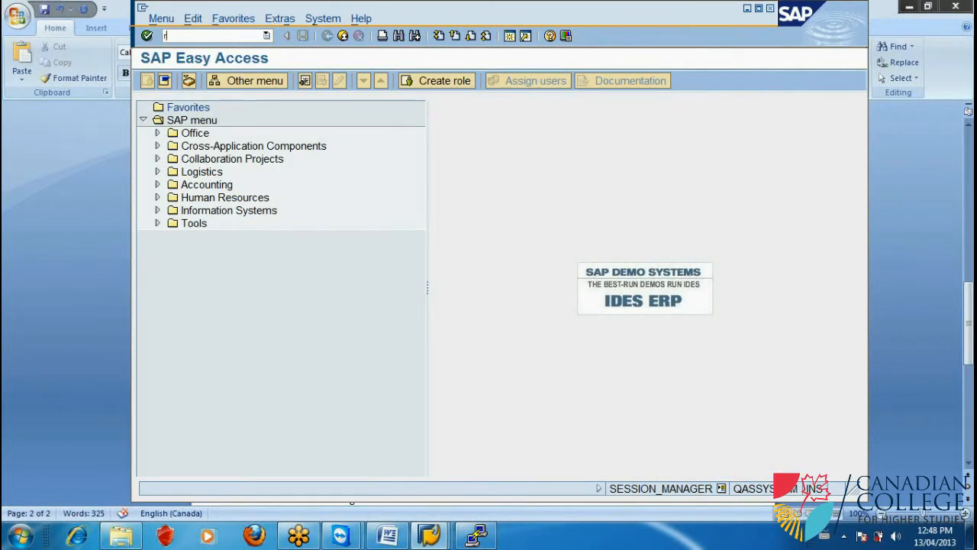
type("z03")
key("Return")
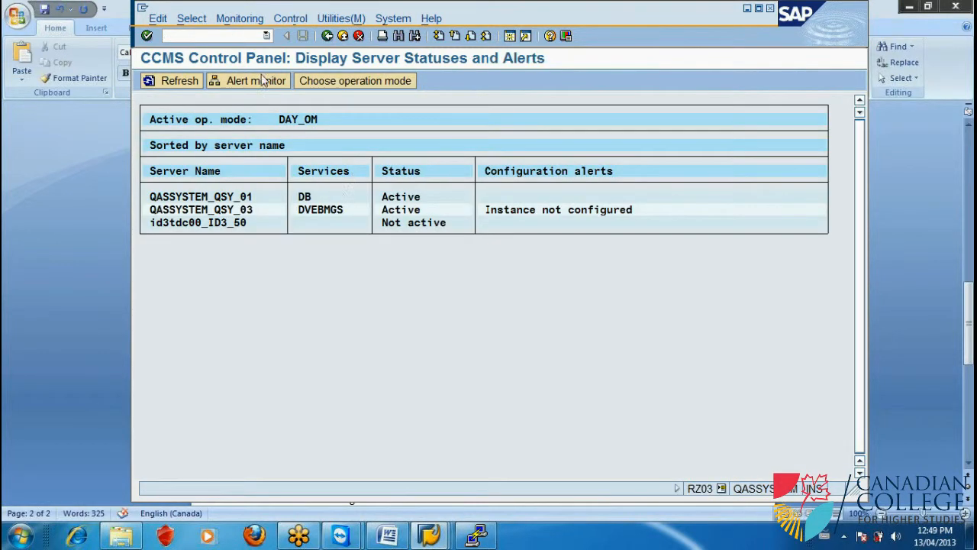
left_click(294, 19)
left_click(441, 379)
In the Word outline, undo the move of "Stop instance" back to the RZ03 line, and minimize Word.
left_click(387, 535)
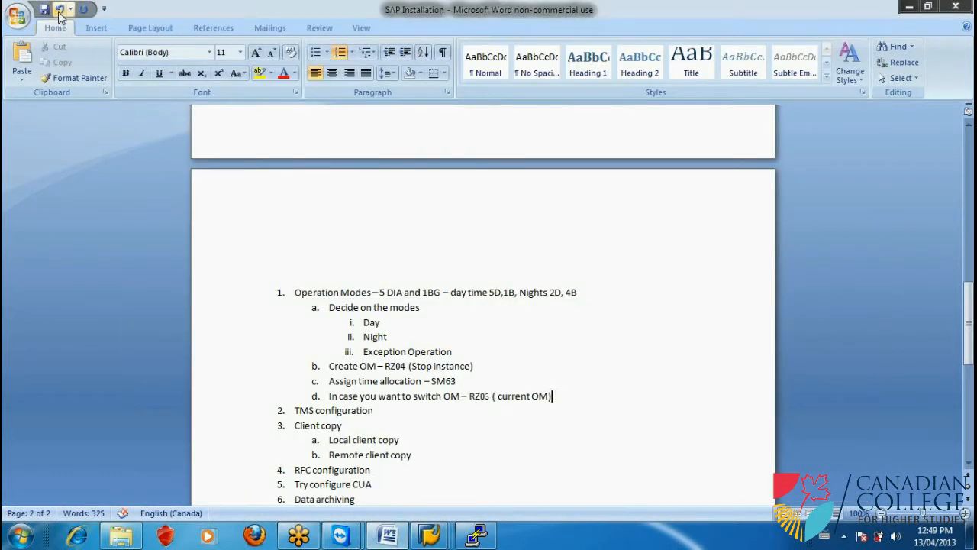
left_click(59, 10)
left_click(59, 9)
left_click(60, 9)
left_click(60, 10)
left_click(59, 9)
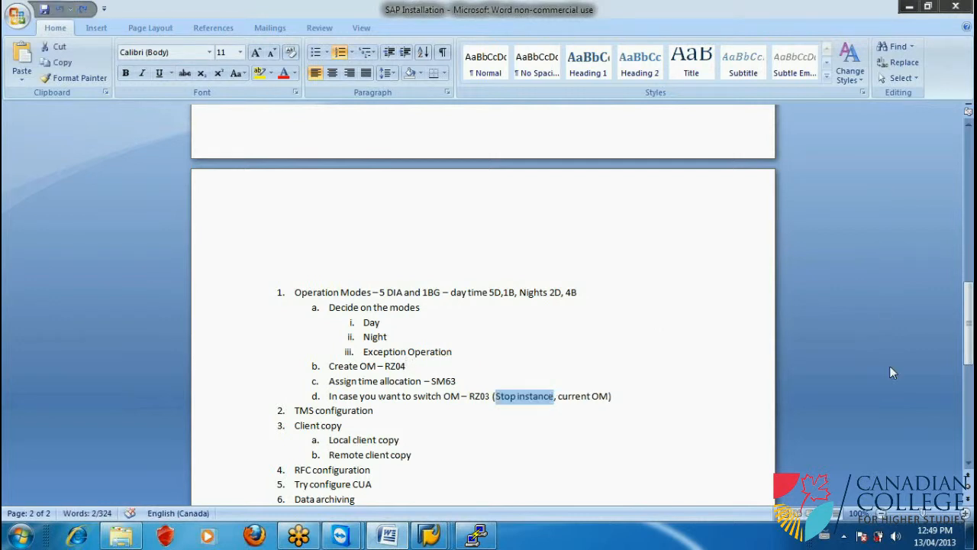
left_click(558, 396)
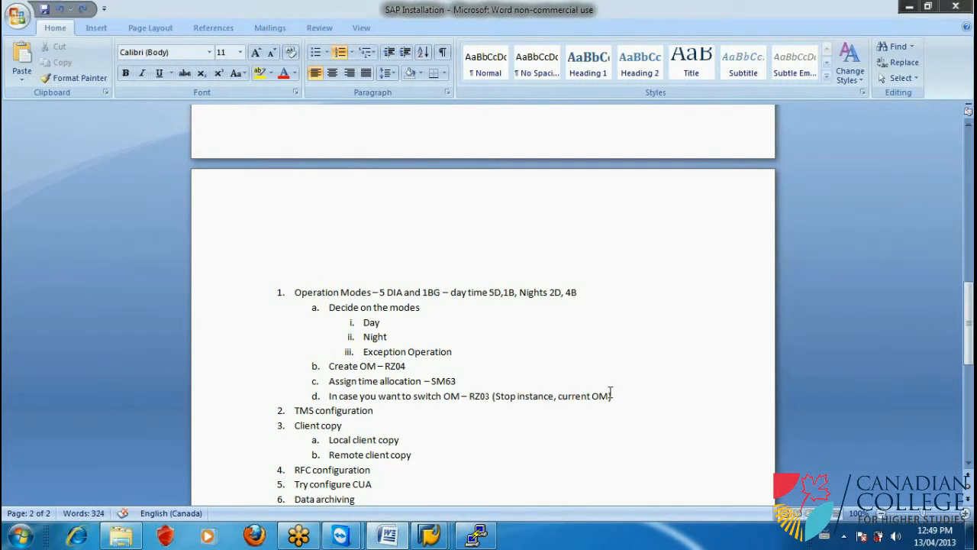
left_click(909, 7)
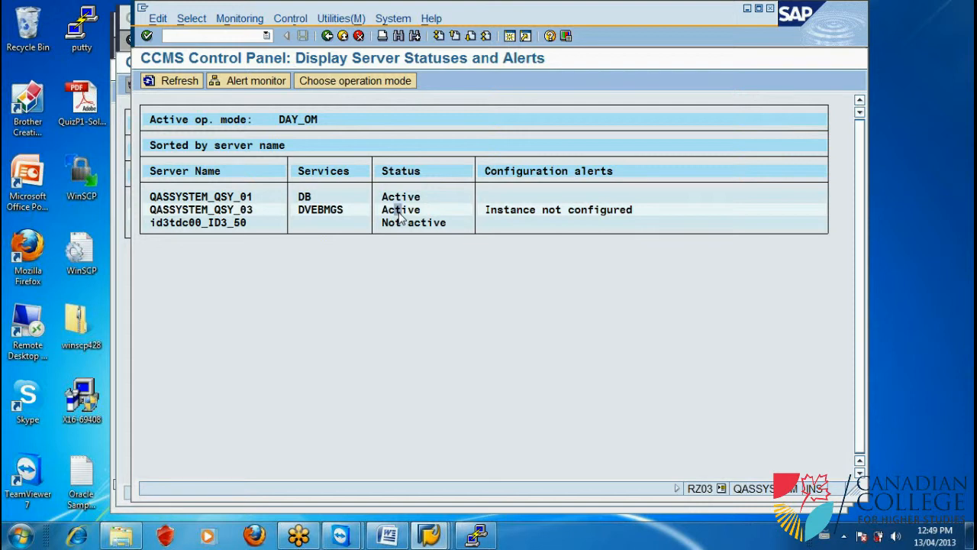
Bring up the stop request for server QASSYSTEM_QSY_01 in the CCMS control panel and cancel it.
left_click(262, 198)
left_click(294, 19)
left_click(316, 51)
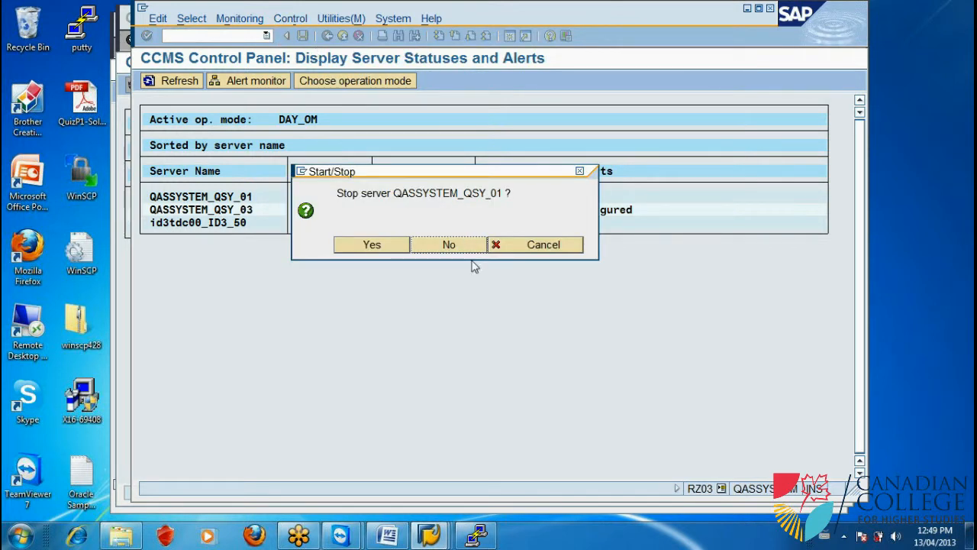
left_click(549, 248)
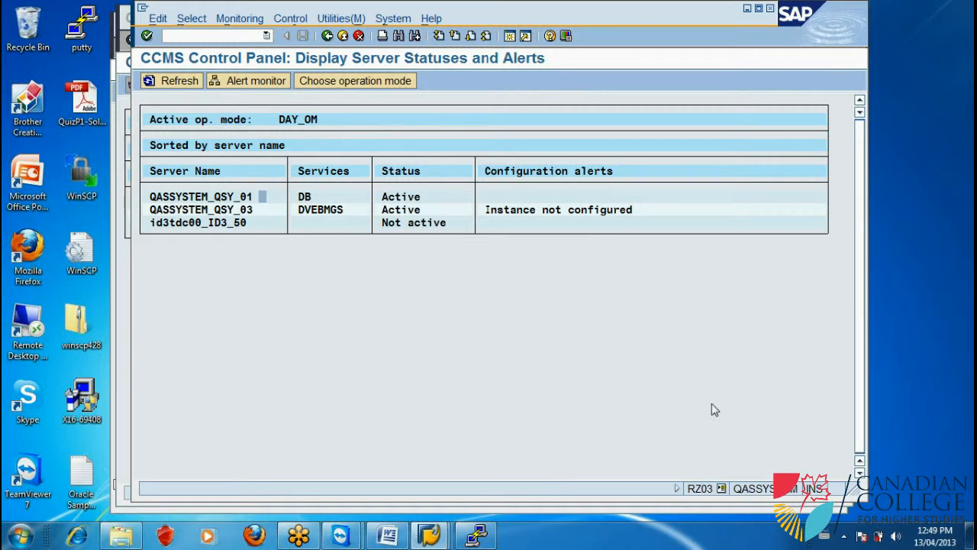
left_click(301, 19)
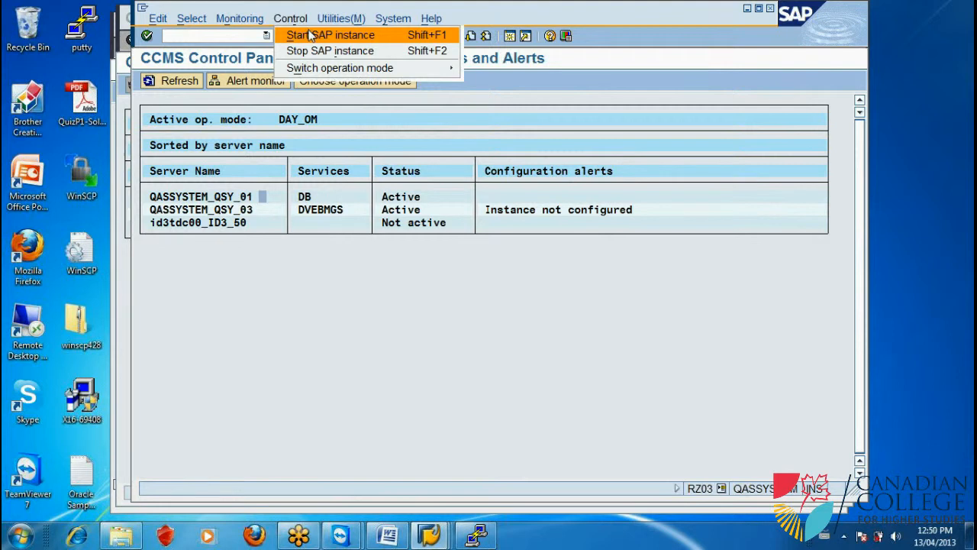
left_click(309, 34)
left_click(302, 22)
left_click(309, 47)
left_click(527, 244)
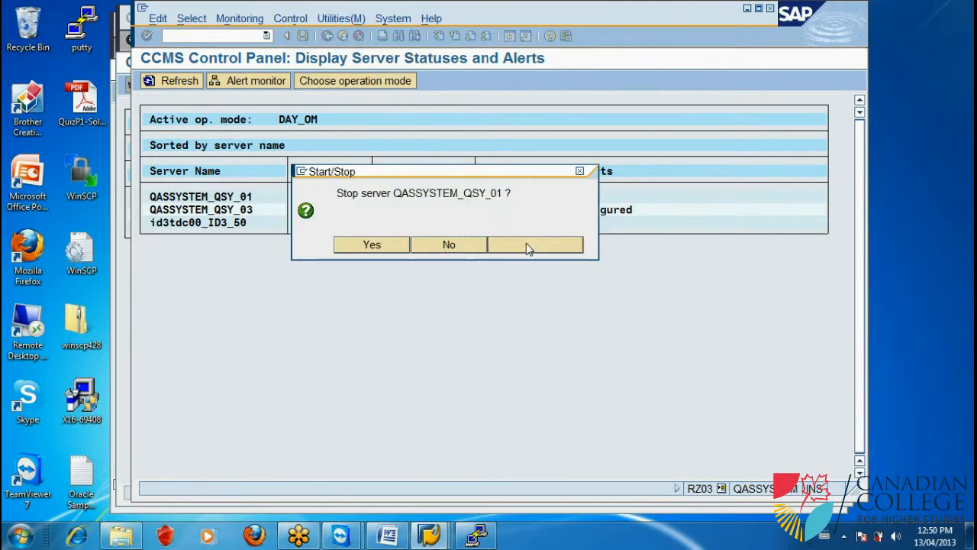
left_click(291, 19)
mouse_move(300, 68)
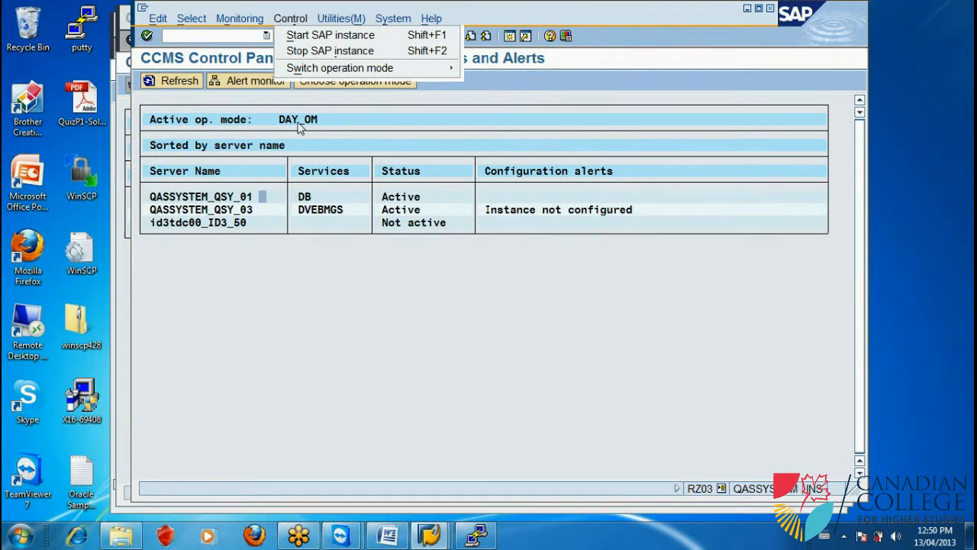
left_click(470, 413)
left_click(159, 18)
left_click(427, 411)
Leave the control panel, open transaction RZ04 and display the productive instances with their profiles.
left_click(327, 36)
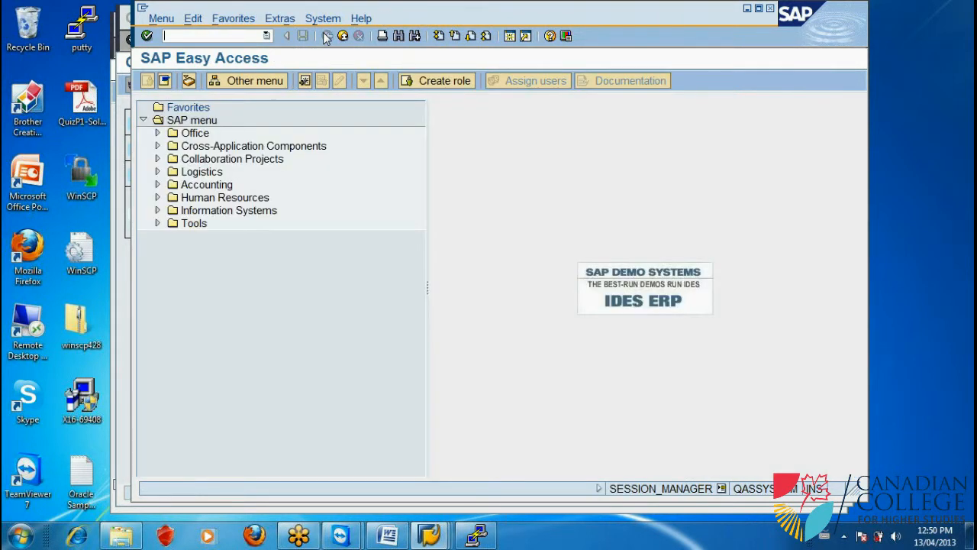
left_click(251, 36)
type("rz04")
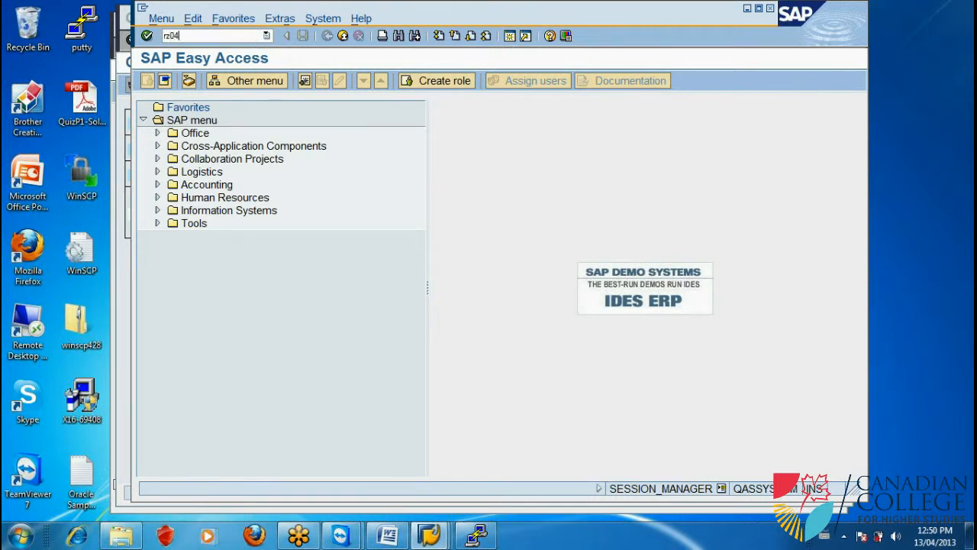
key("Return")
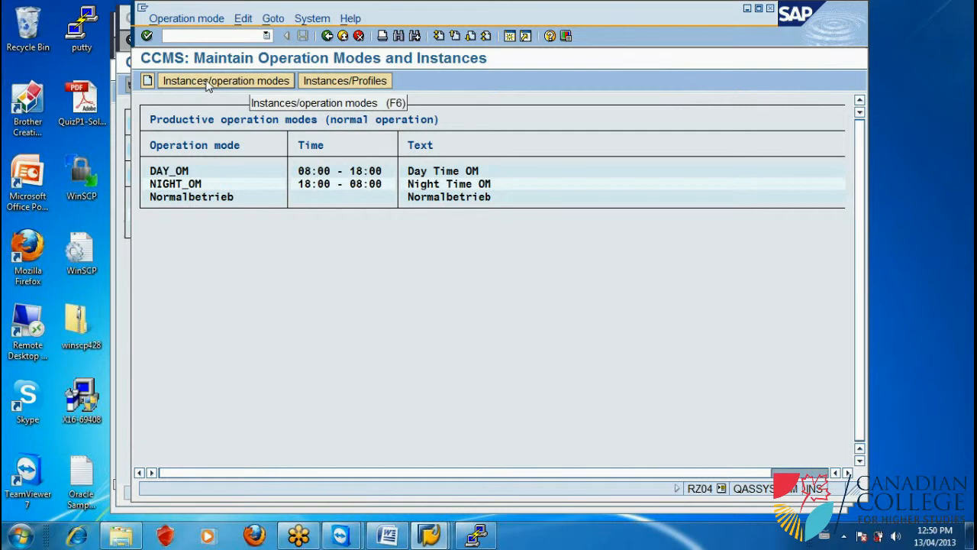
left_click(367, 84)
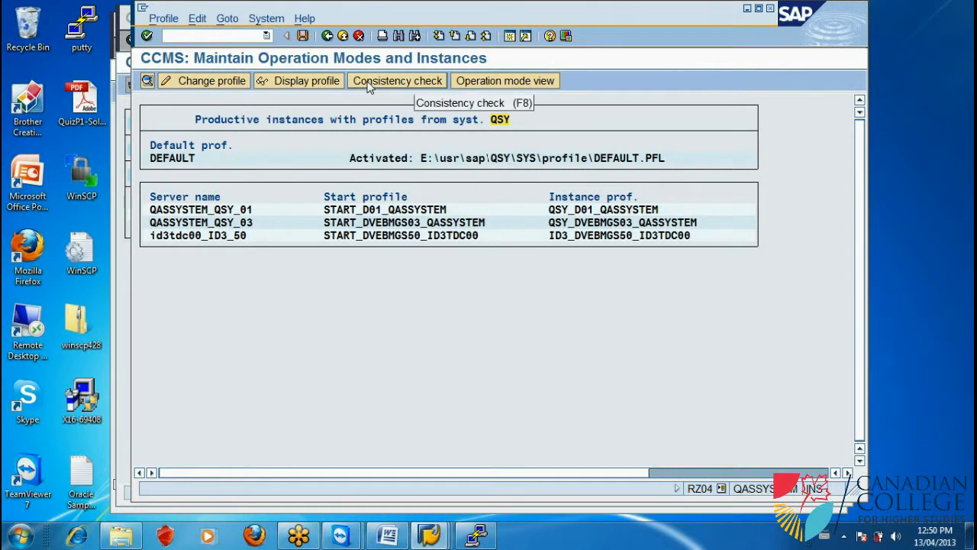
left_click(266, 20)
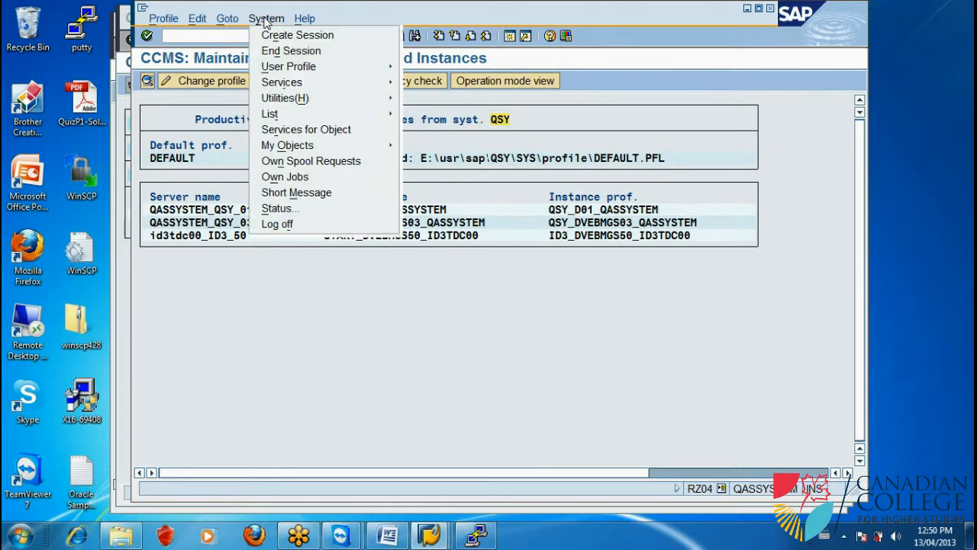
left_click(372, 348)
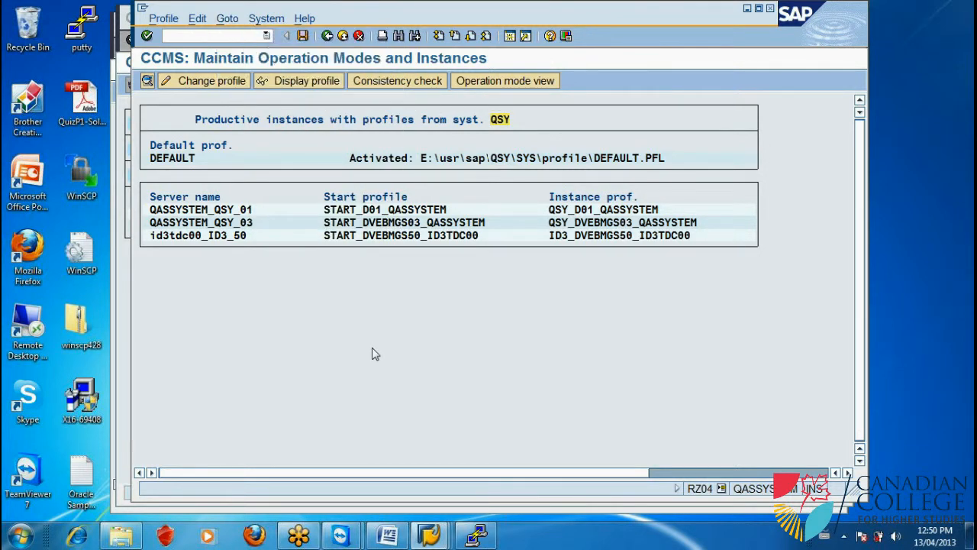
Return to SAP Easy Access and check the active operation mode with transaction RZ03.
left_click(327, 36)
left_click(327, 36)
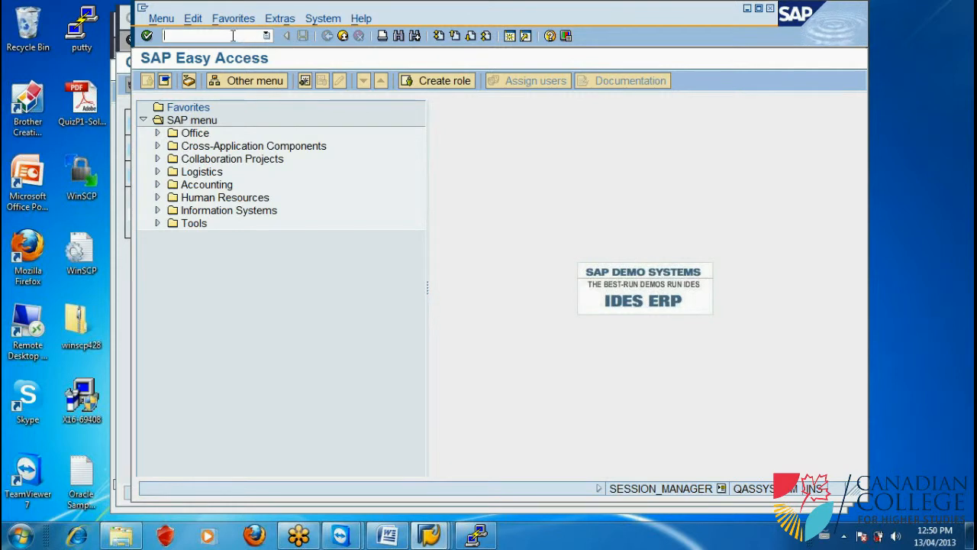
type("z03")
key("Return")
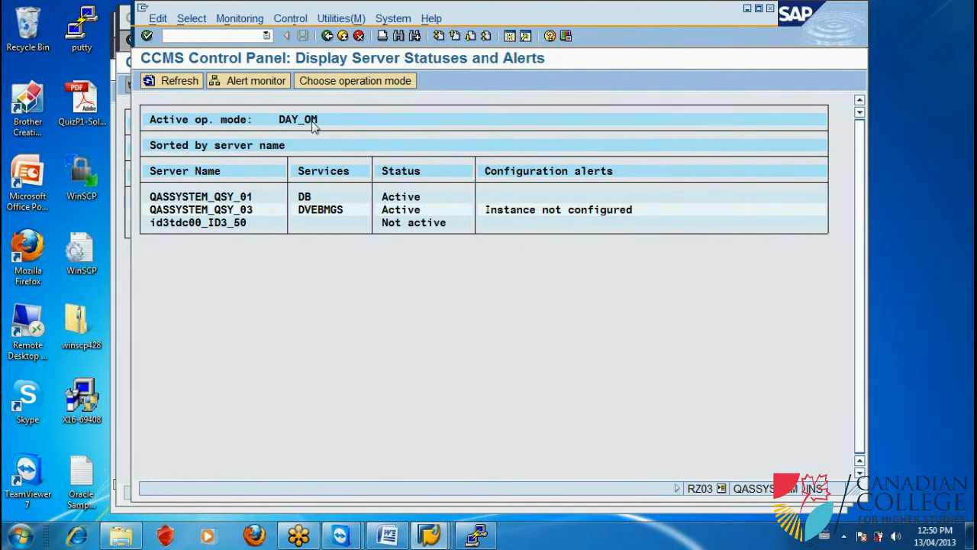
Leave RZ03 and review the productive operation modes and their times with transaction RZ04.
left_click(327, 36)
left_click(238, 35)
type("rz04")
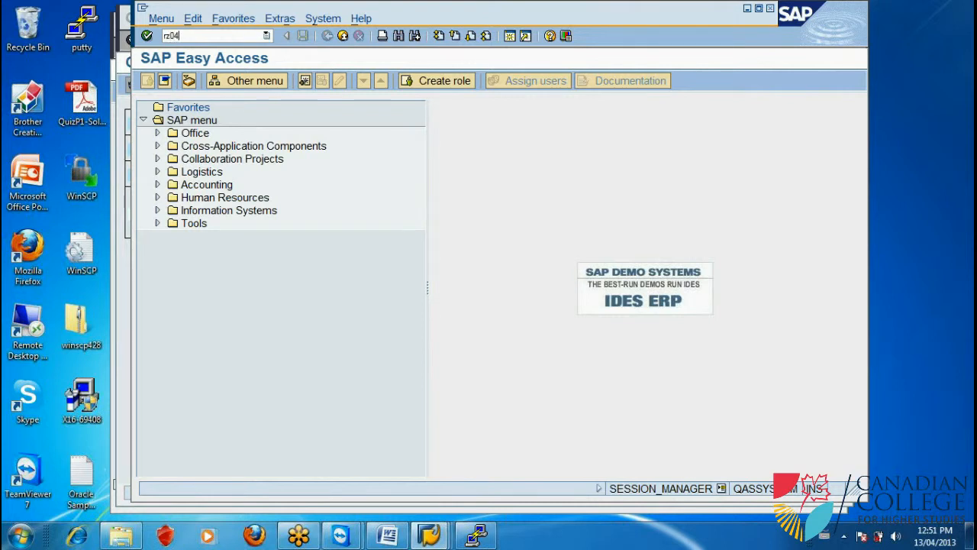
key("Return")
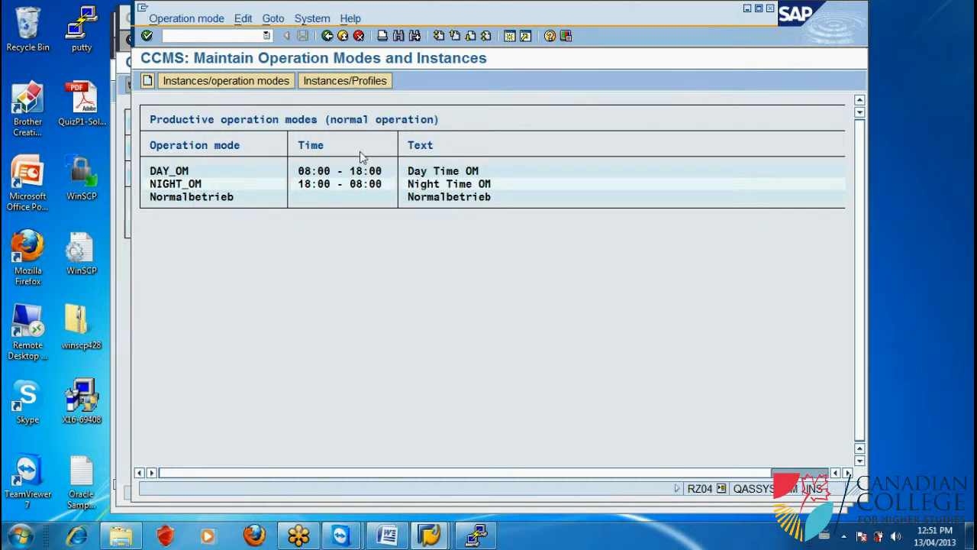
Check the RZ03 line in the Word outline, minimize Word and return SAP to Easy Access.
left_click(391, 537)
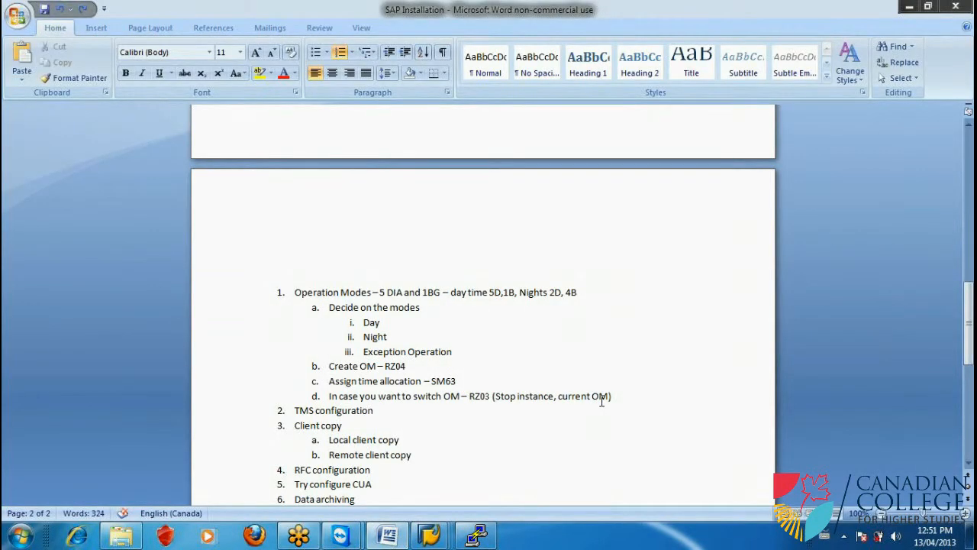
left_click(908, 6)
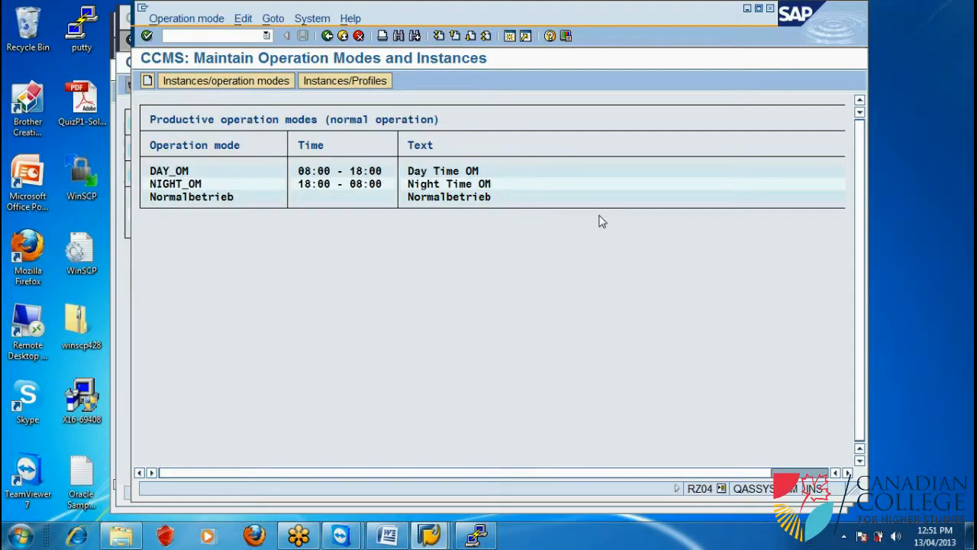
left_click(328, 36)
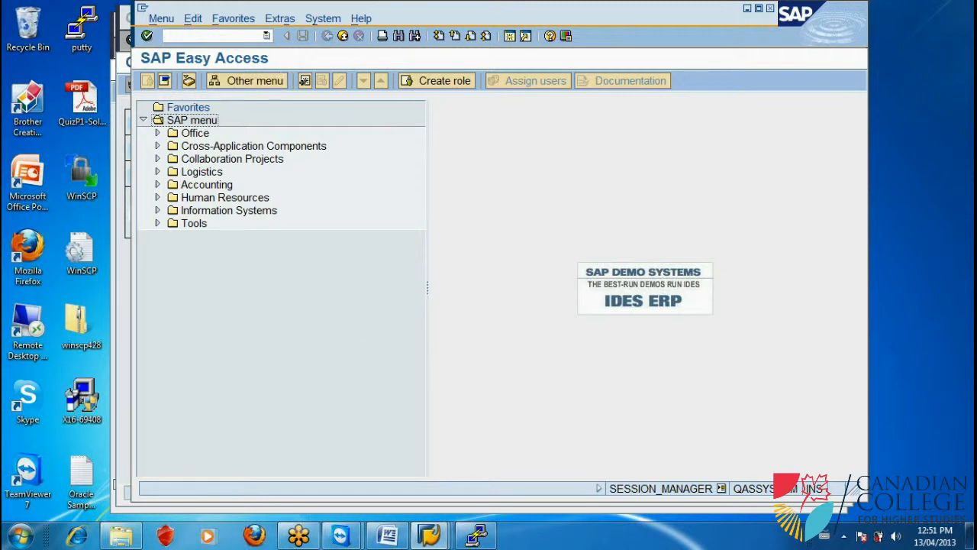
Switch to the Word outline and review the "TMS configuration" item and the remaining topics.
left_click(387, 535)
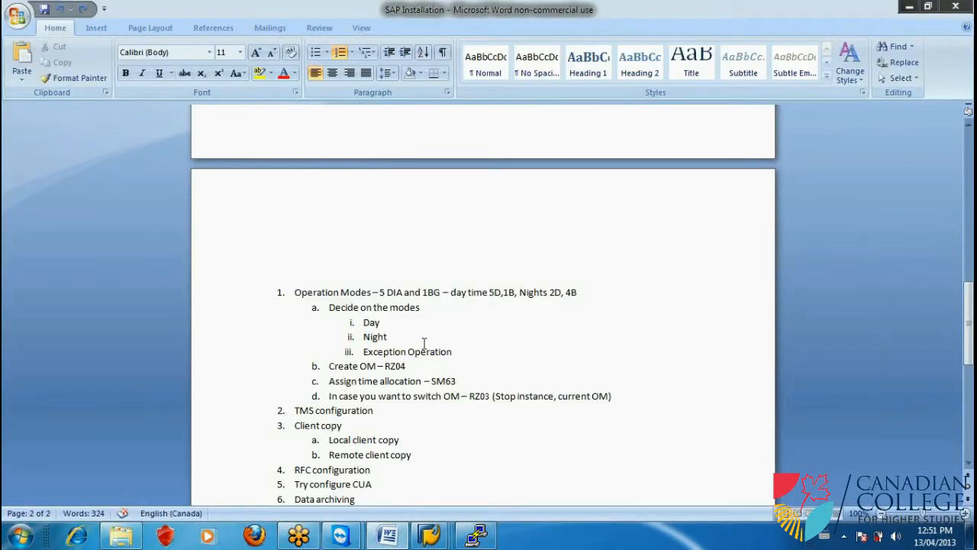
scroll(424, 344, "down", 2)
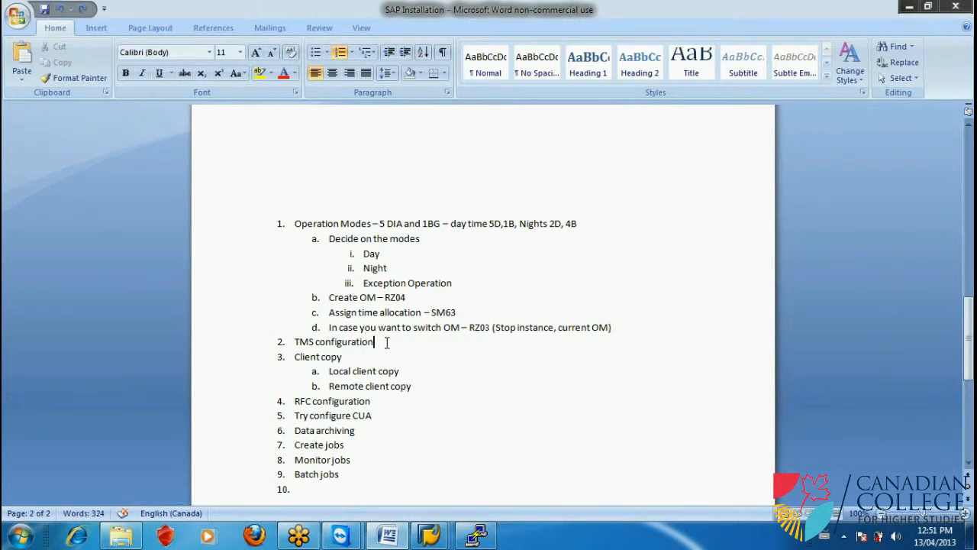
left_click(380, 337)
left_click_drag(299, 337, 388, 343)
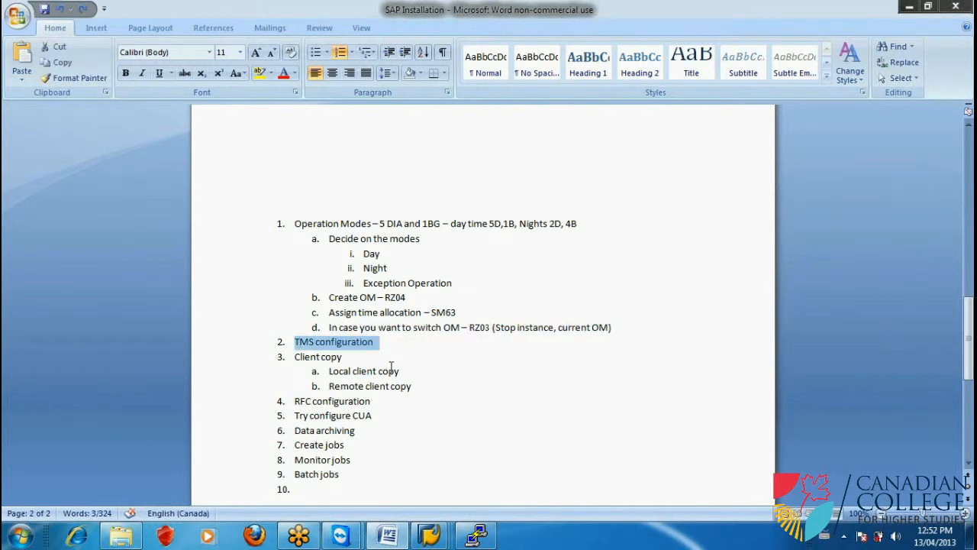
left_click(490, 355)
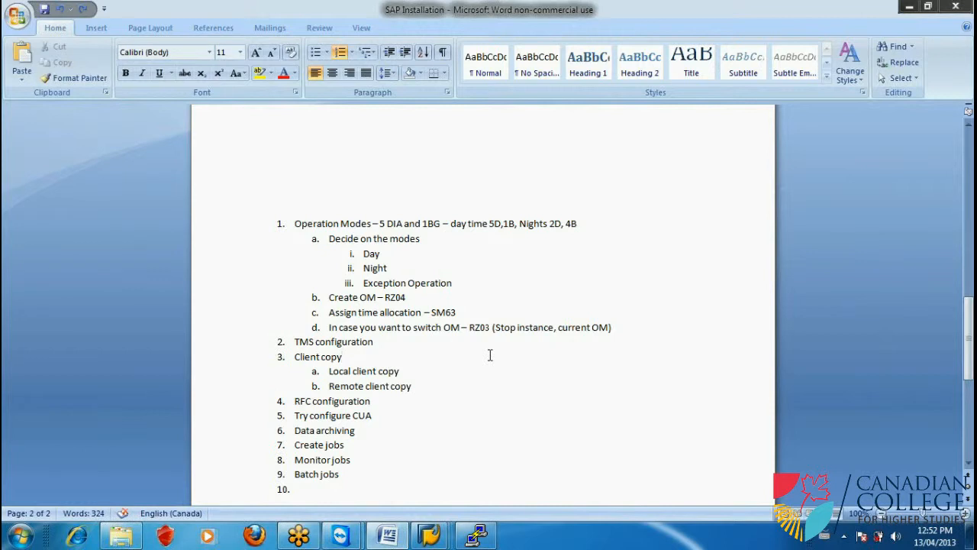